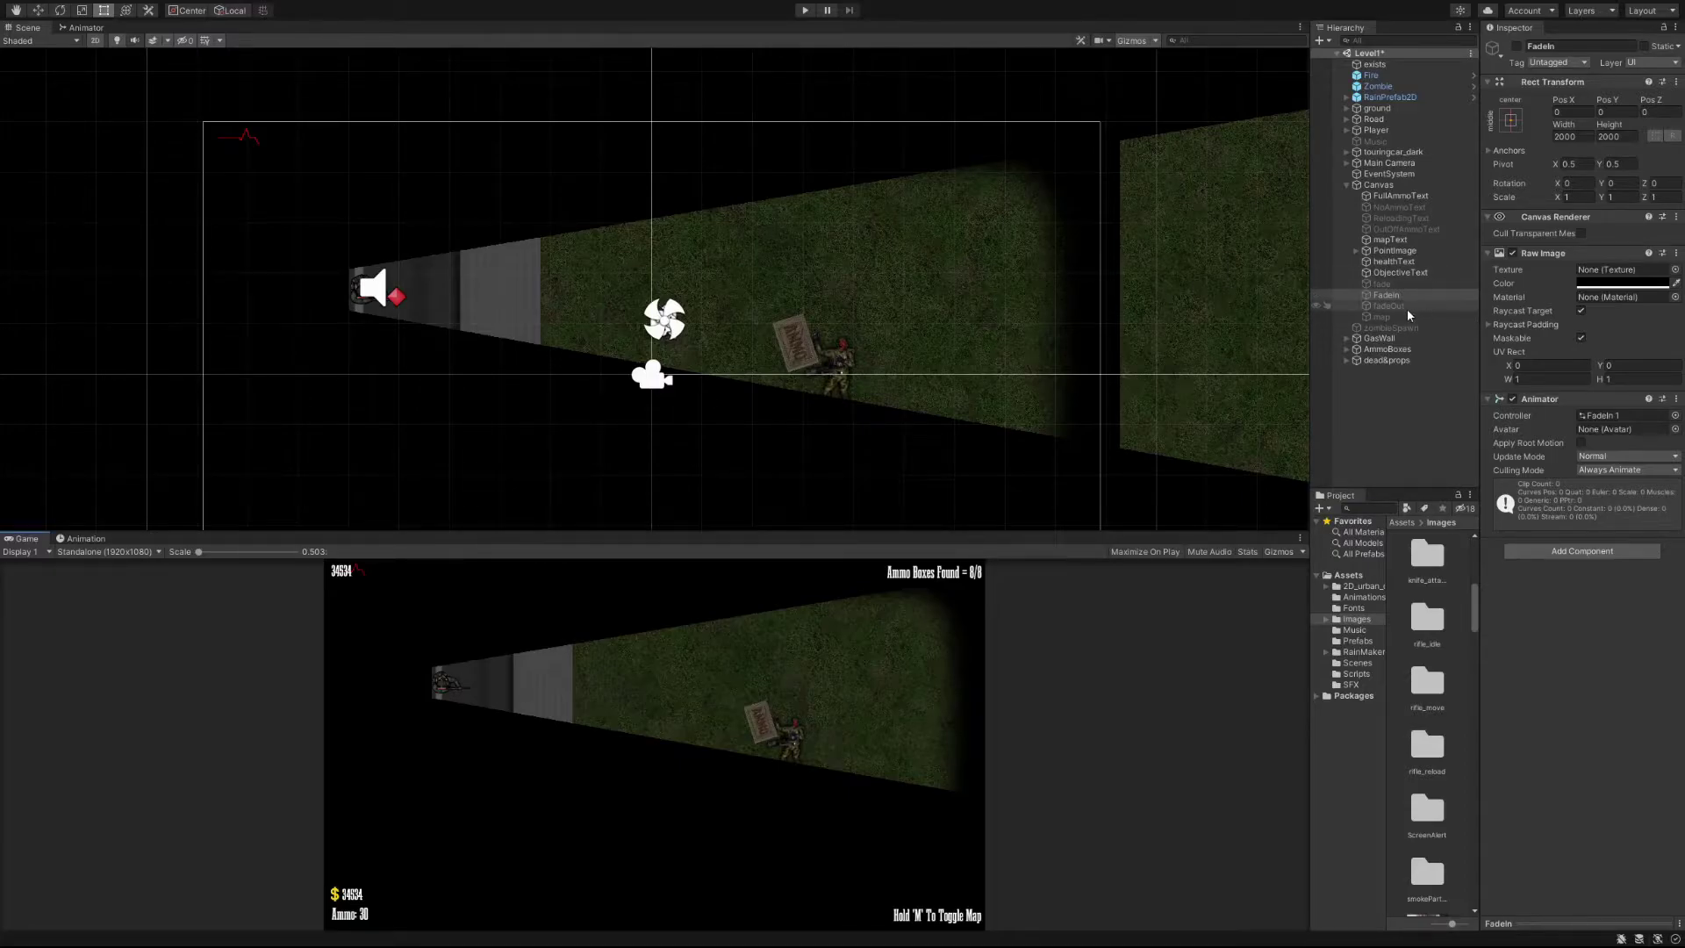
- Widen the Hierarchy and Project panels and make the Hierarchy taller
{"action": "left_click_drag", "start_coordinate": [1307, 398], "coordinate": [1215, 413]}
{"action": "left_click_drag", "start_coordinate": [1297, 486], "coordinate": [1296, 528]}
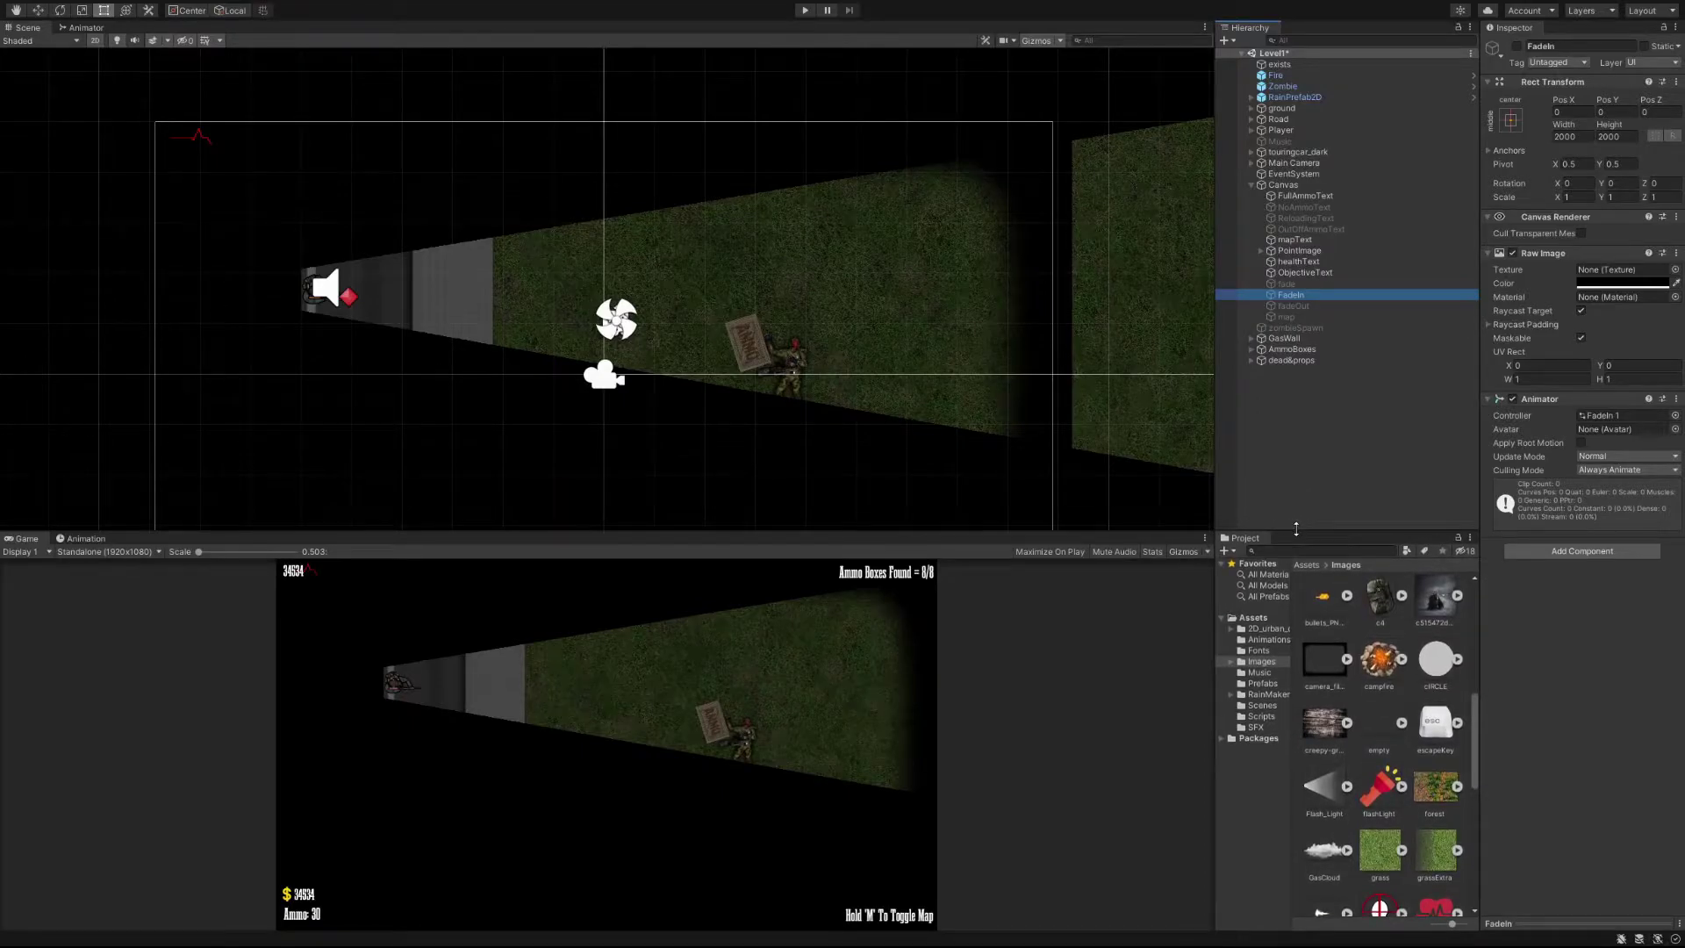
{"action": "scroll", "coordinate": [818, 362], "scroll_direction": "down", "scroll_amount": 5}
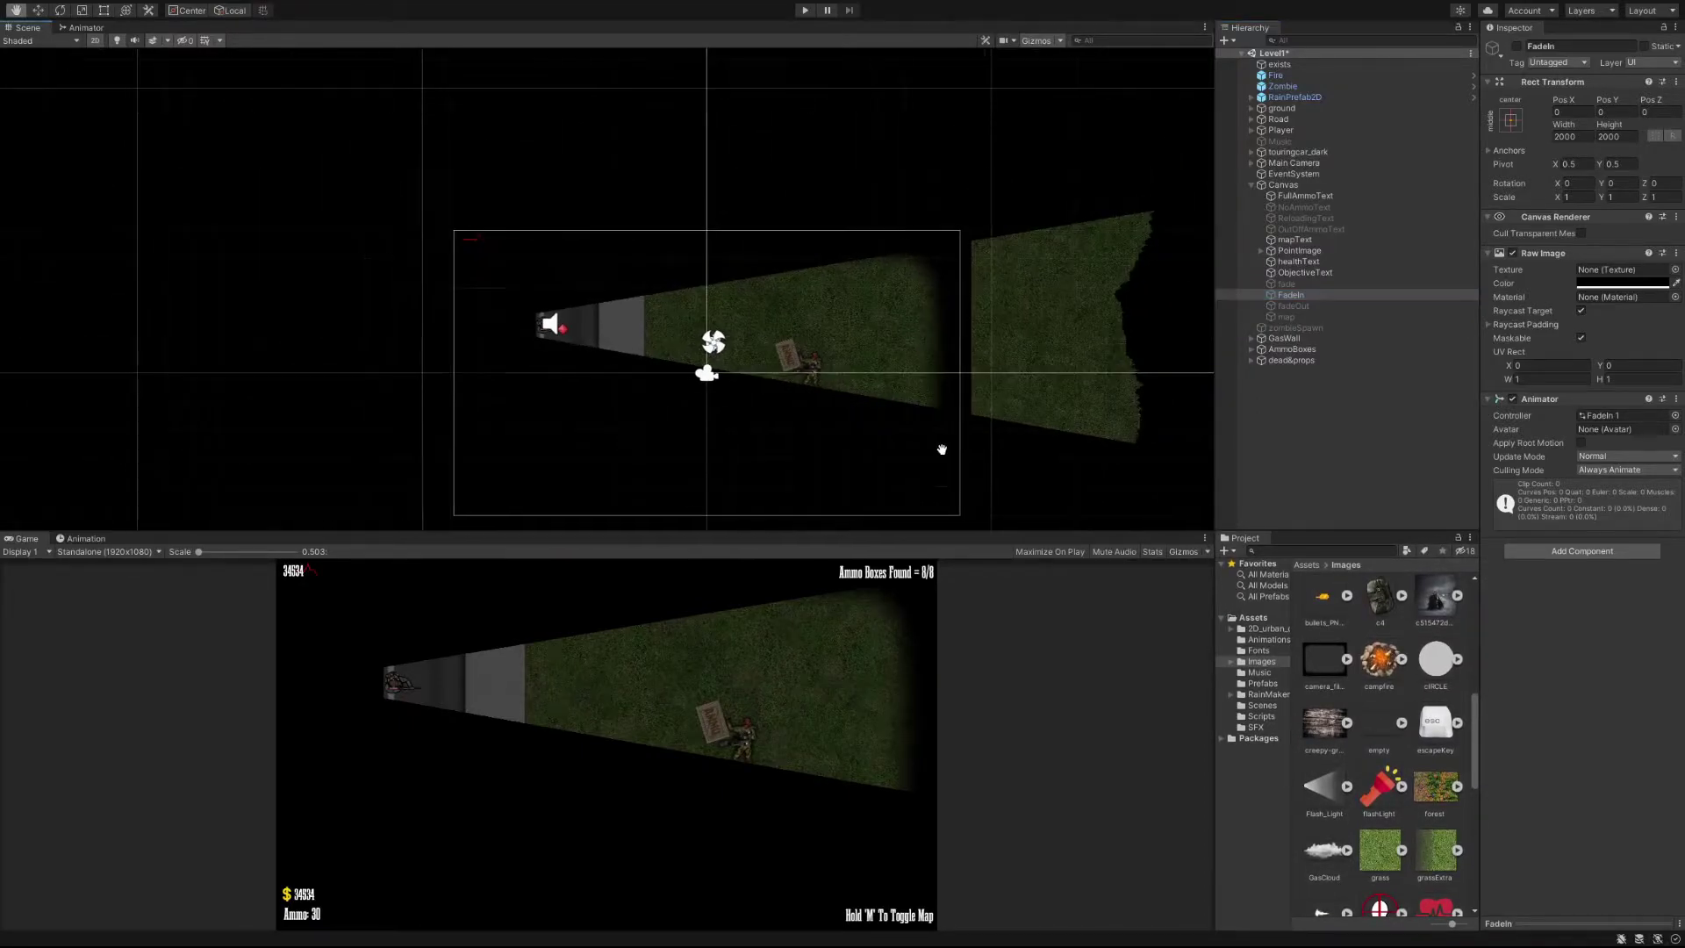
- Survey the scene's campfire, tents, road and lit grass cone, returning to the Rect tool
{"action": "middle_click_drag", "start_coordinate": [967, 455], "coordinate": [762, 337]}
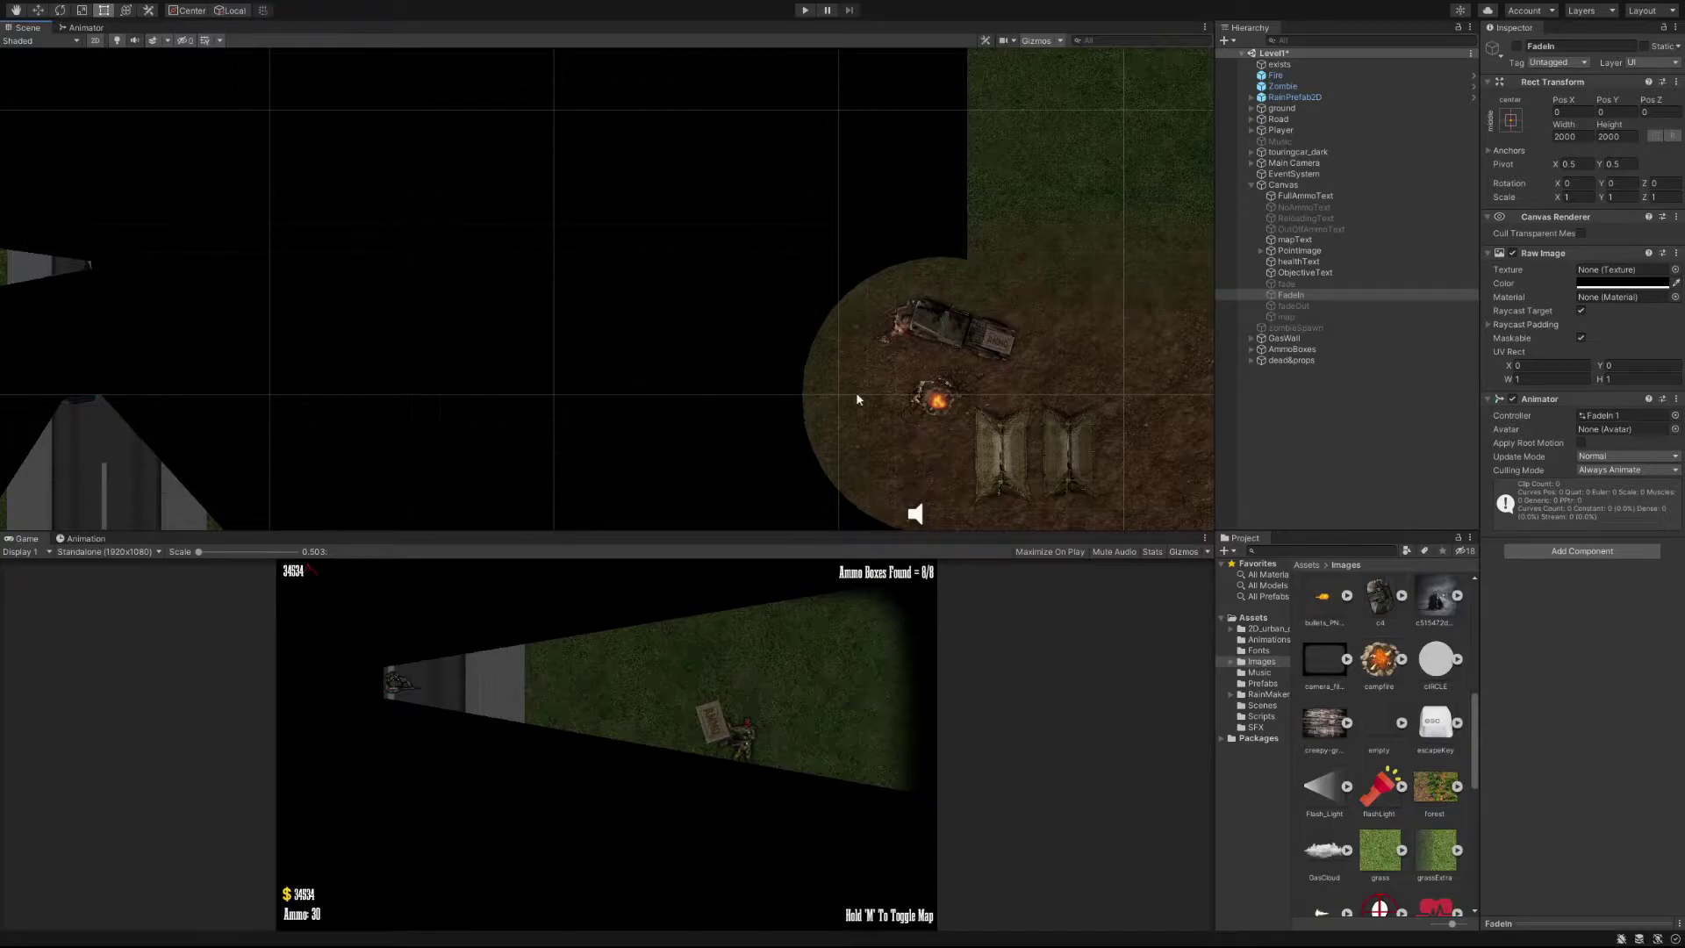
{"action": "middle_click_drag", "start_coordinate": [295, 392], "coordinate": [865, 226]}
{"action": "scroll", "coordinate": [707, 252], "scroll_direction": "up", "scroll_amount": 4}
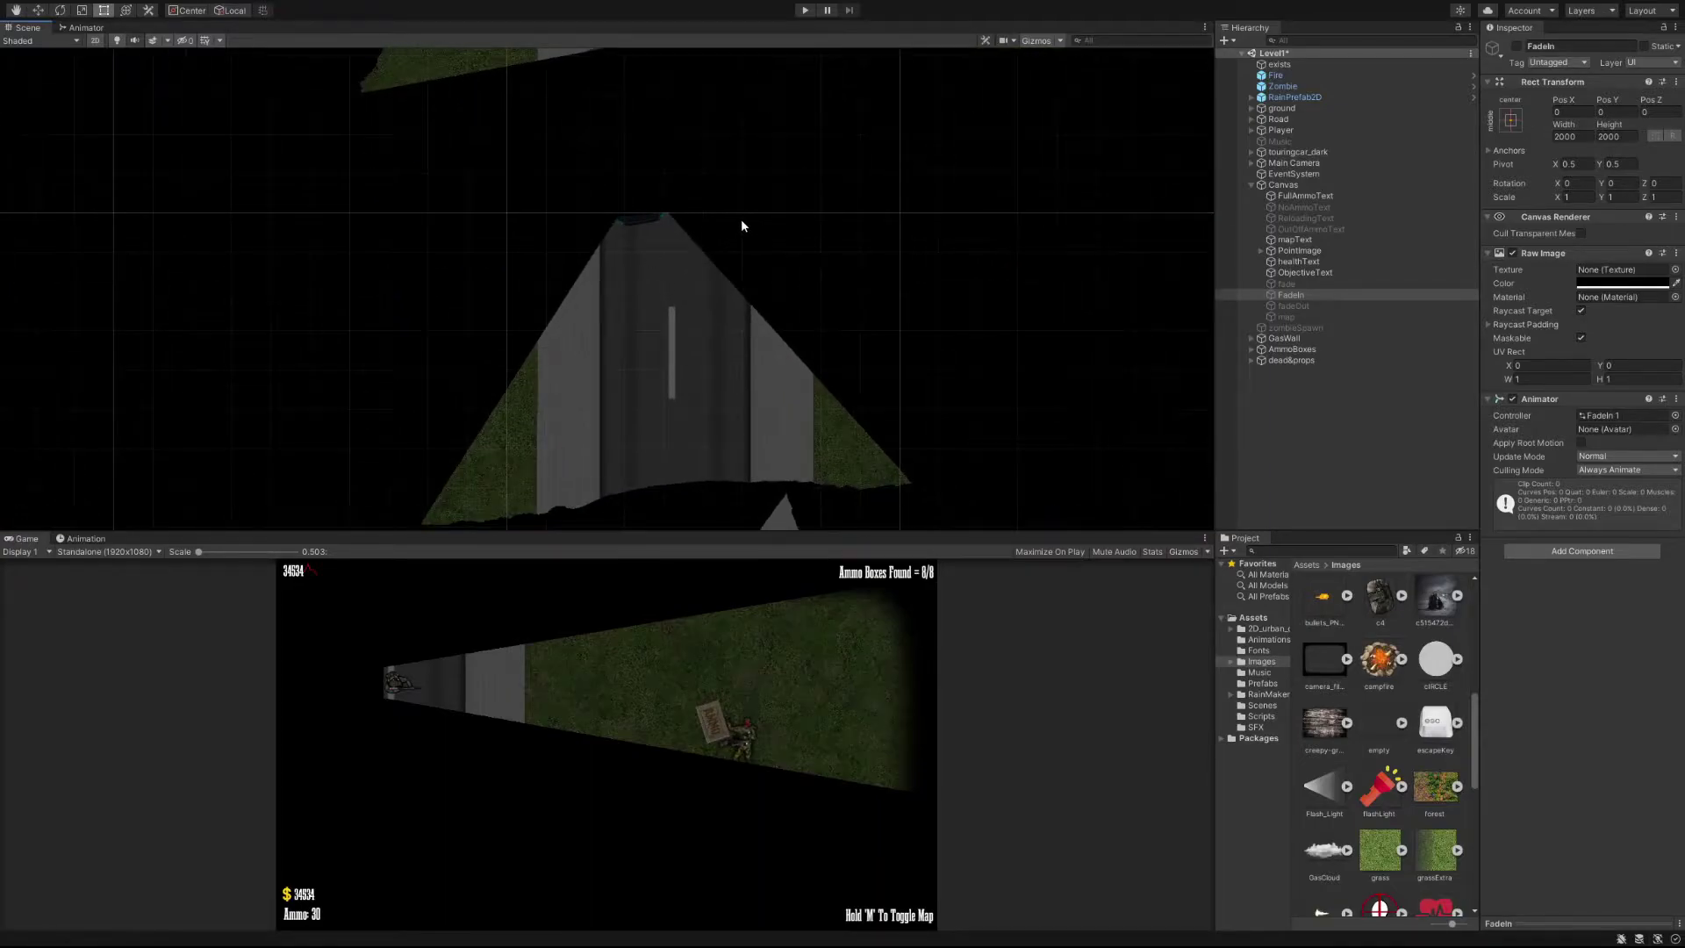
{"action": "scroll", "coordinate": [741, 219], "scroll_direction": "down", "scroll_amount": 5}
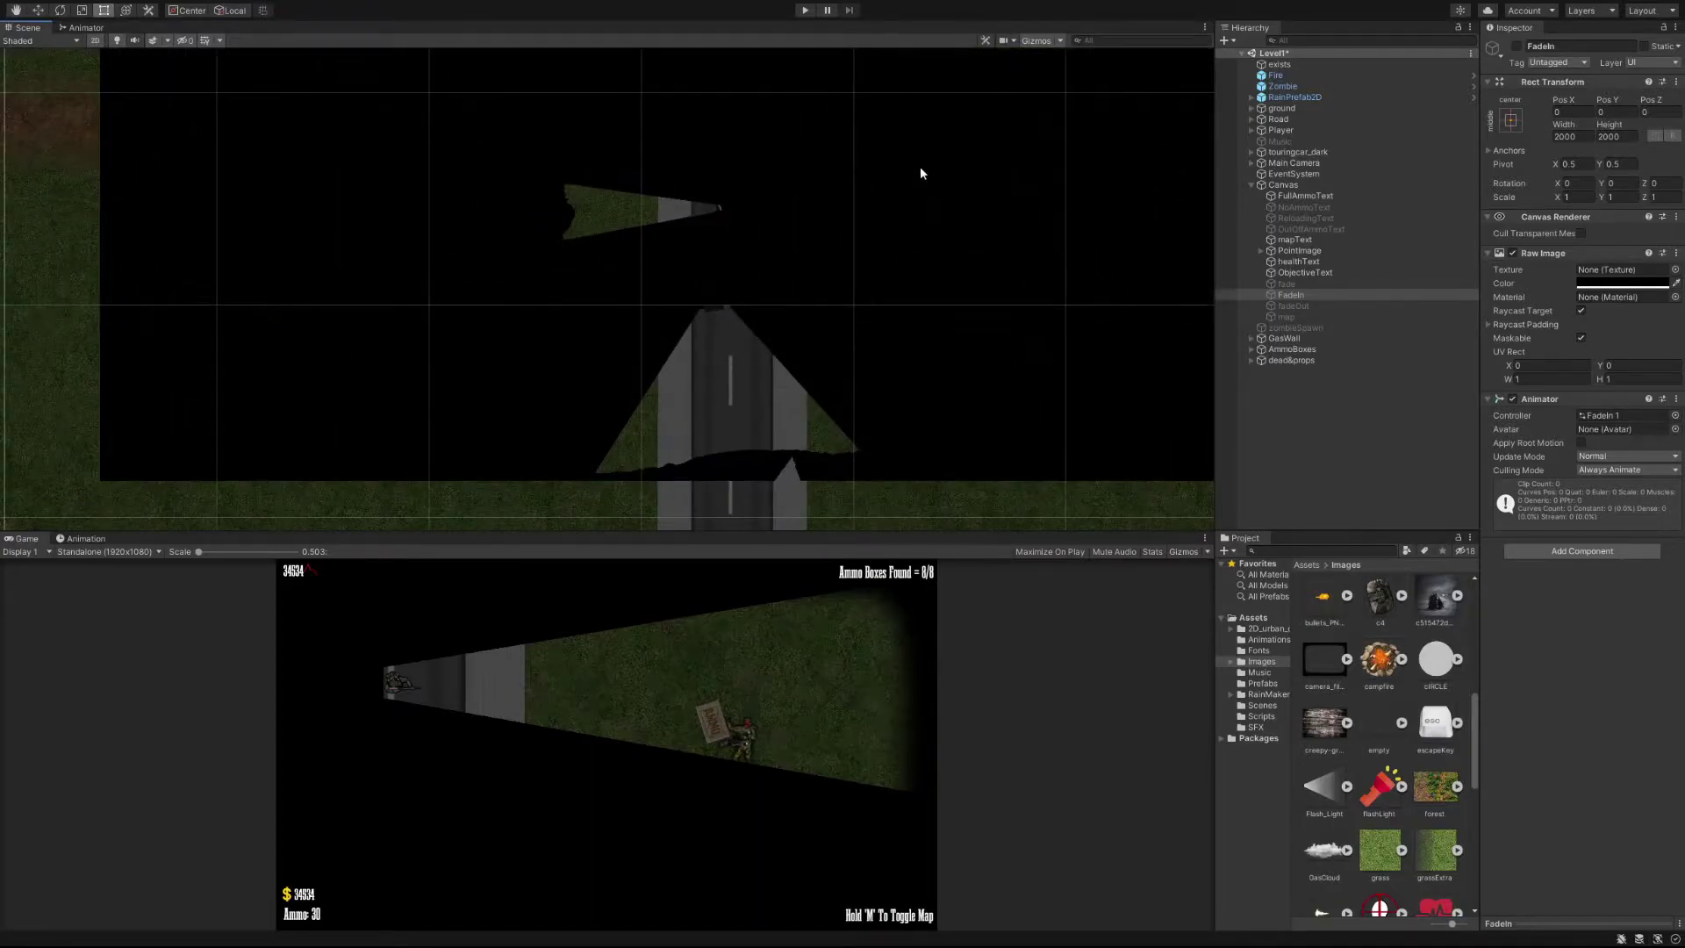
{"action": "middle_click_drag", "start_coordinate": [921, 169], "coordinate": [722, 571]}
{"action": "key", "text": "t"}
{"action": "scroll", "coordinate": [724, 340], "scroll_direction": "up", "scroll_amount": 3}
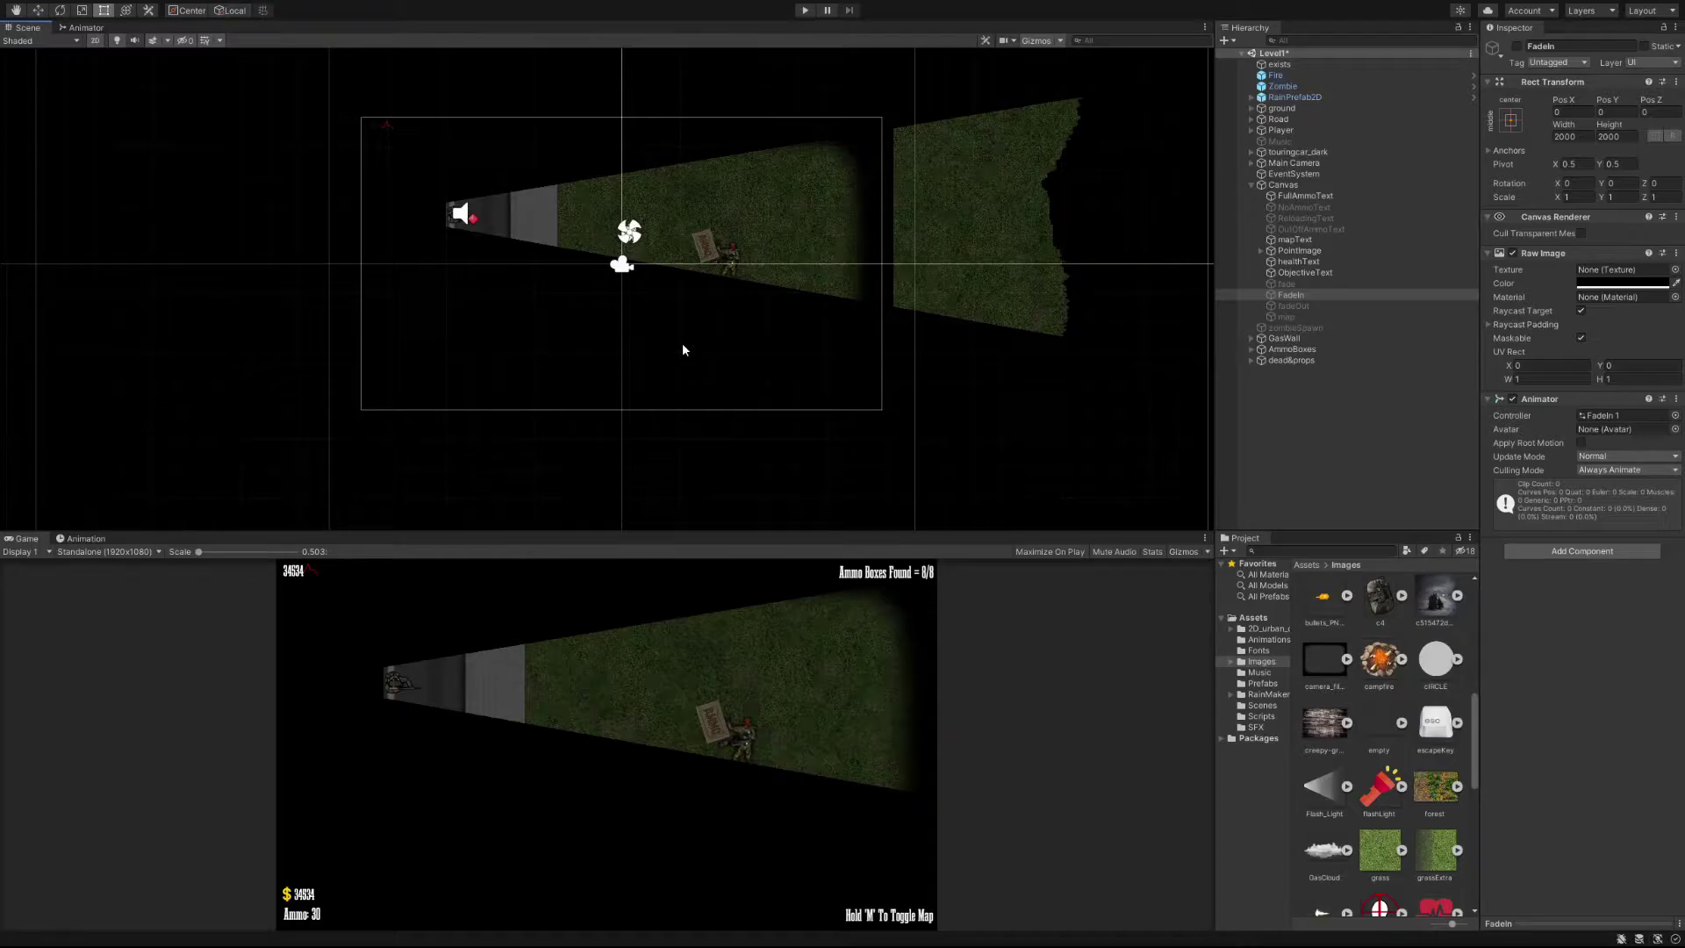
- View Flash_Light's import settings (Sprite 2D and UI, Single, 100 pixels per unit) after checking CIRCLE
{"action": "left_click", "coordinate": [1446, 667]}
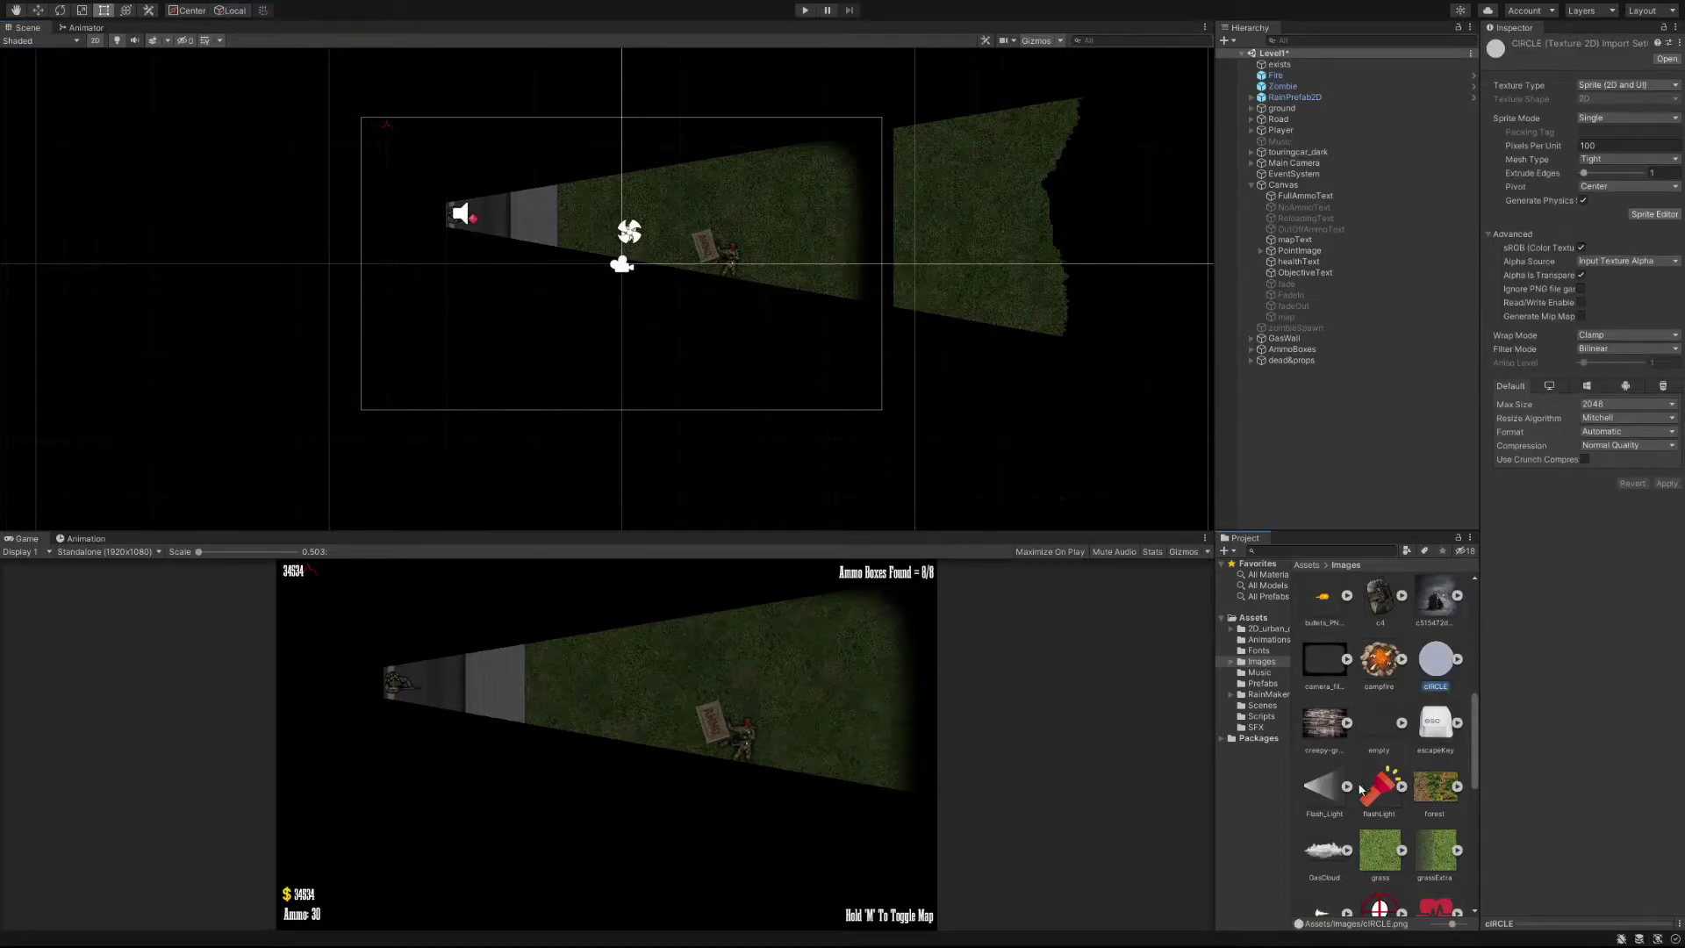
{"action": "left_click", "coordinate": [1336, 798]}
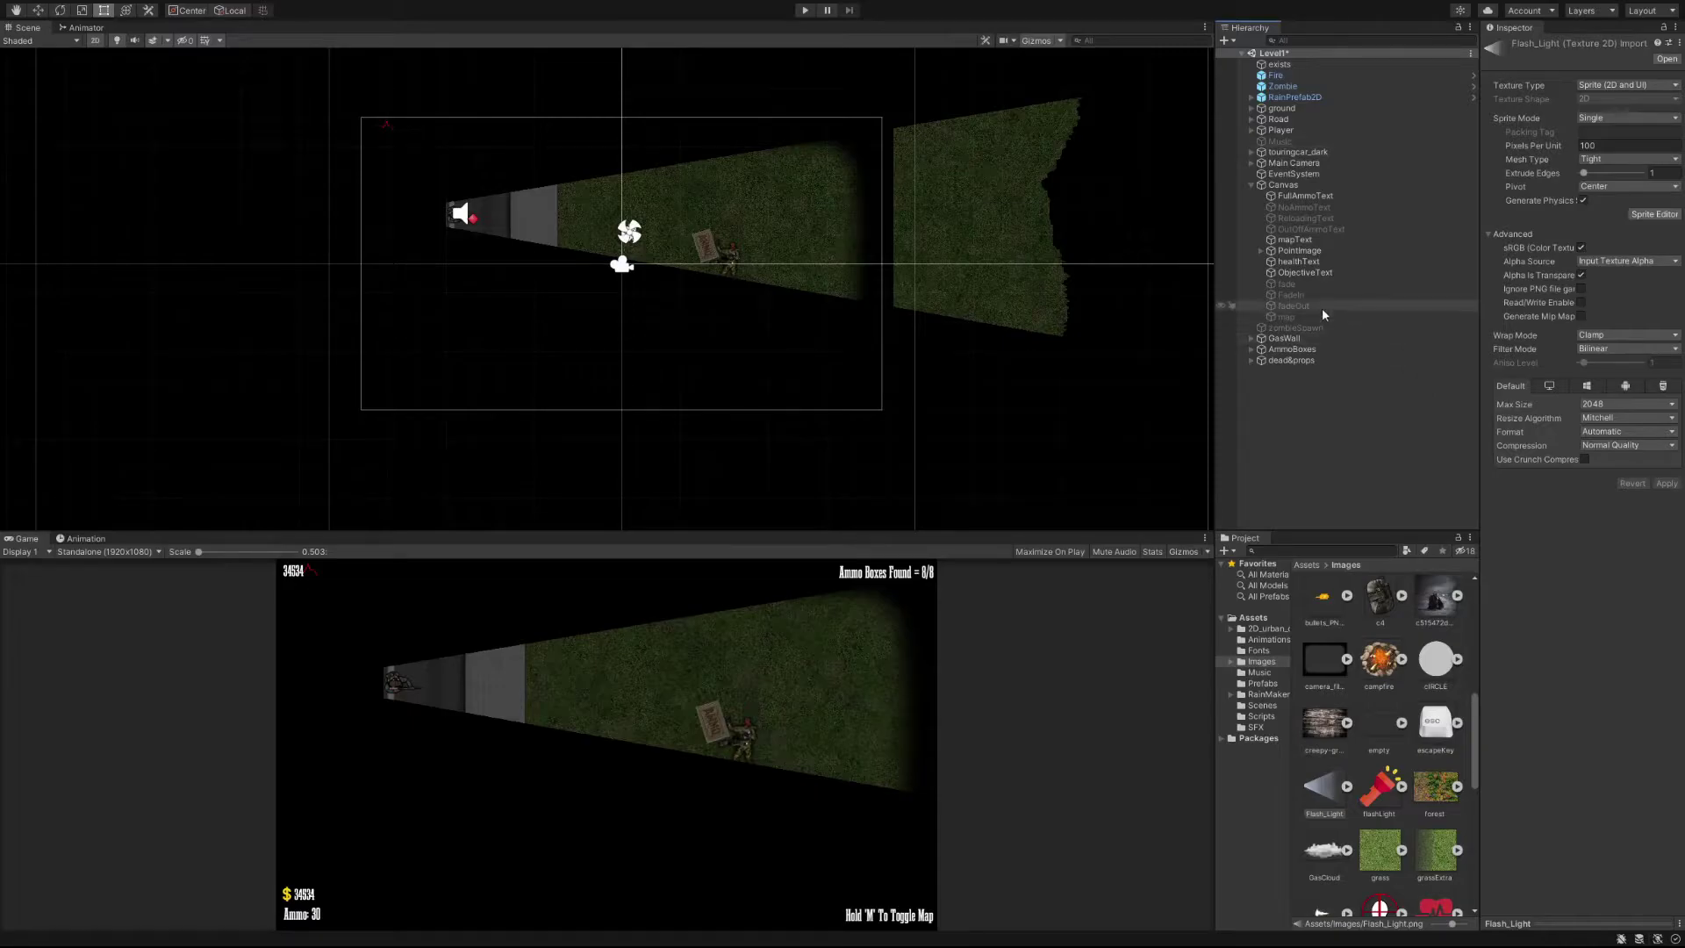
- Zoom the Scene view out until the green gas wall and canvas text are visible
{"action": "scroll", "coordinate": [932, 279], "scroll_direction": "down", "scroll_amount": 2}
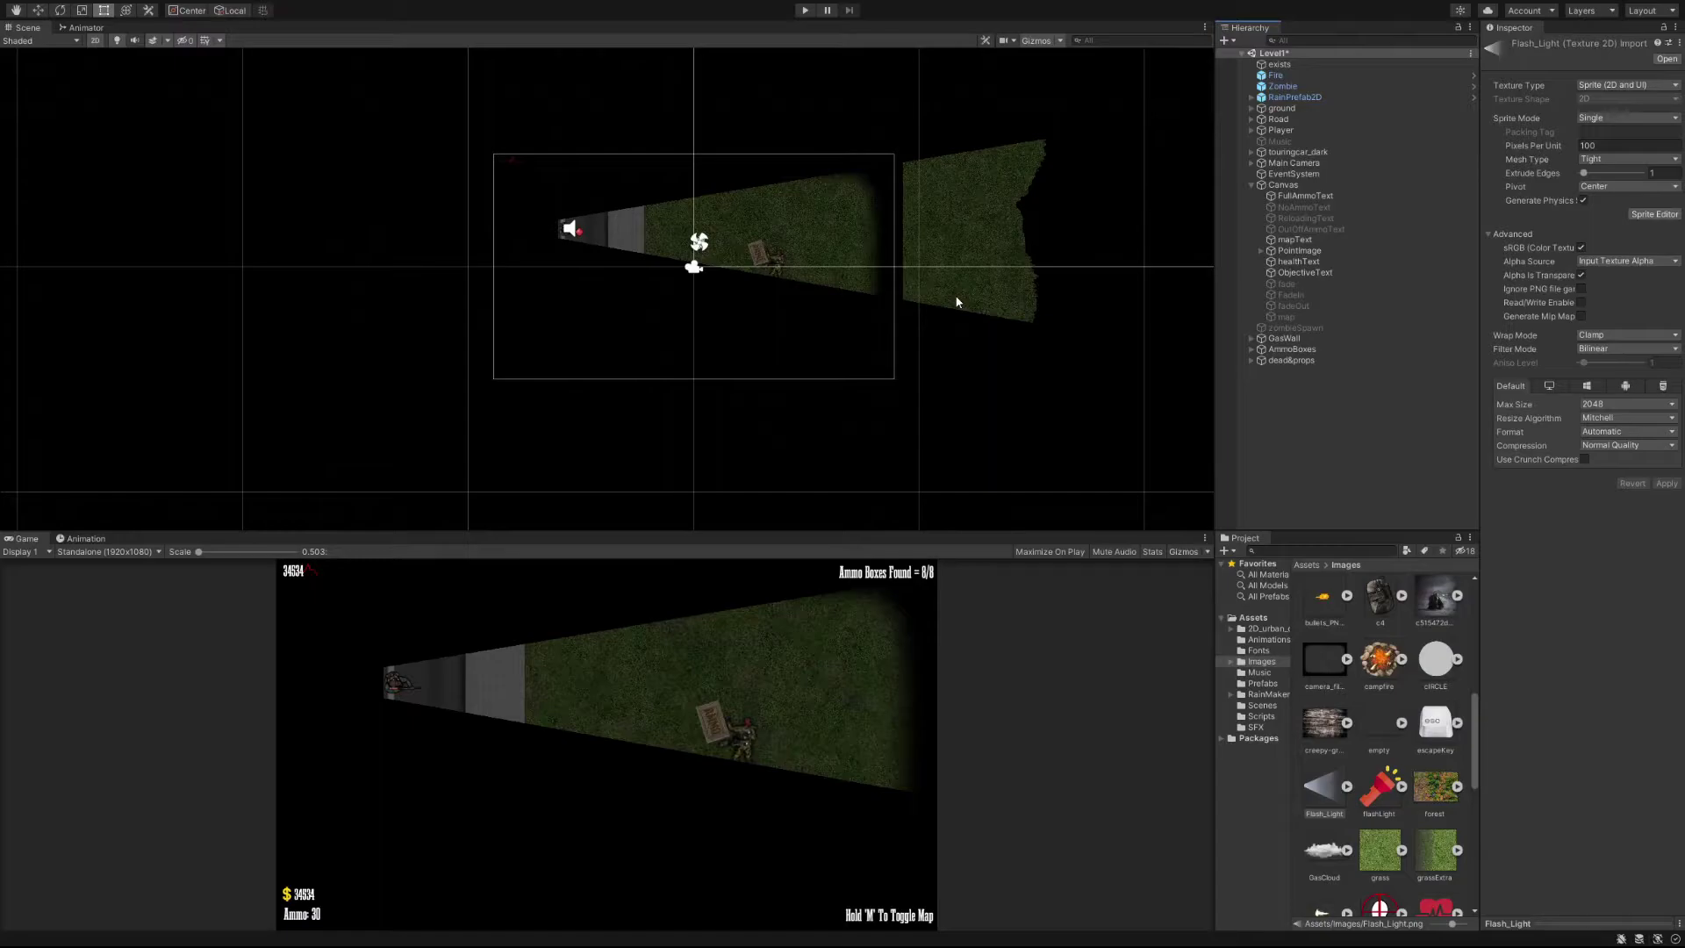
{"action": "scroll", "coordinate": [957, 302], "scroll_direction": "down", "scroll_amount": 10}
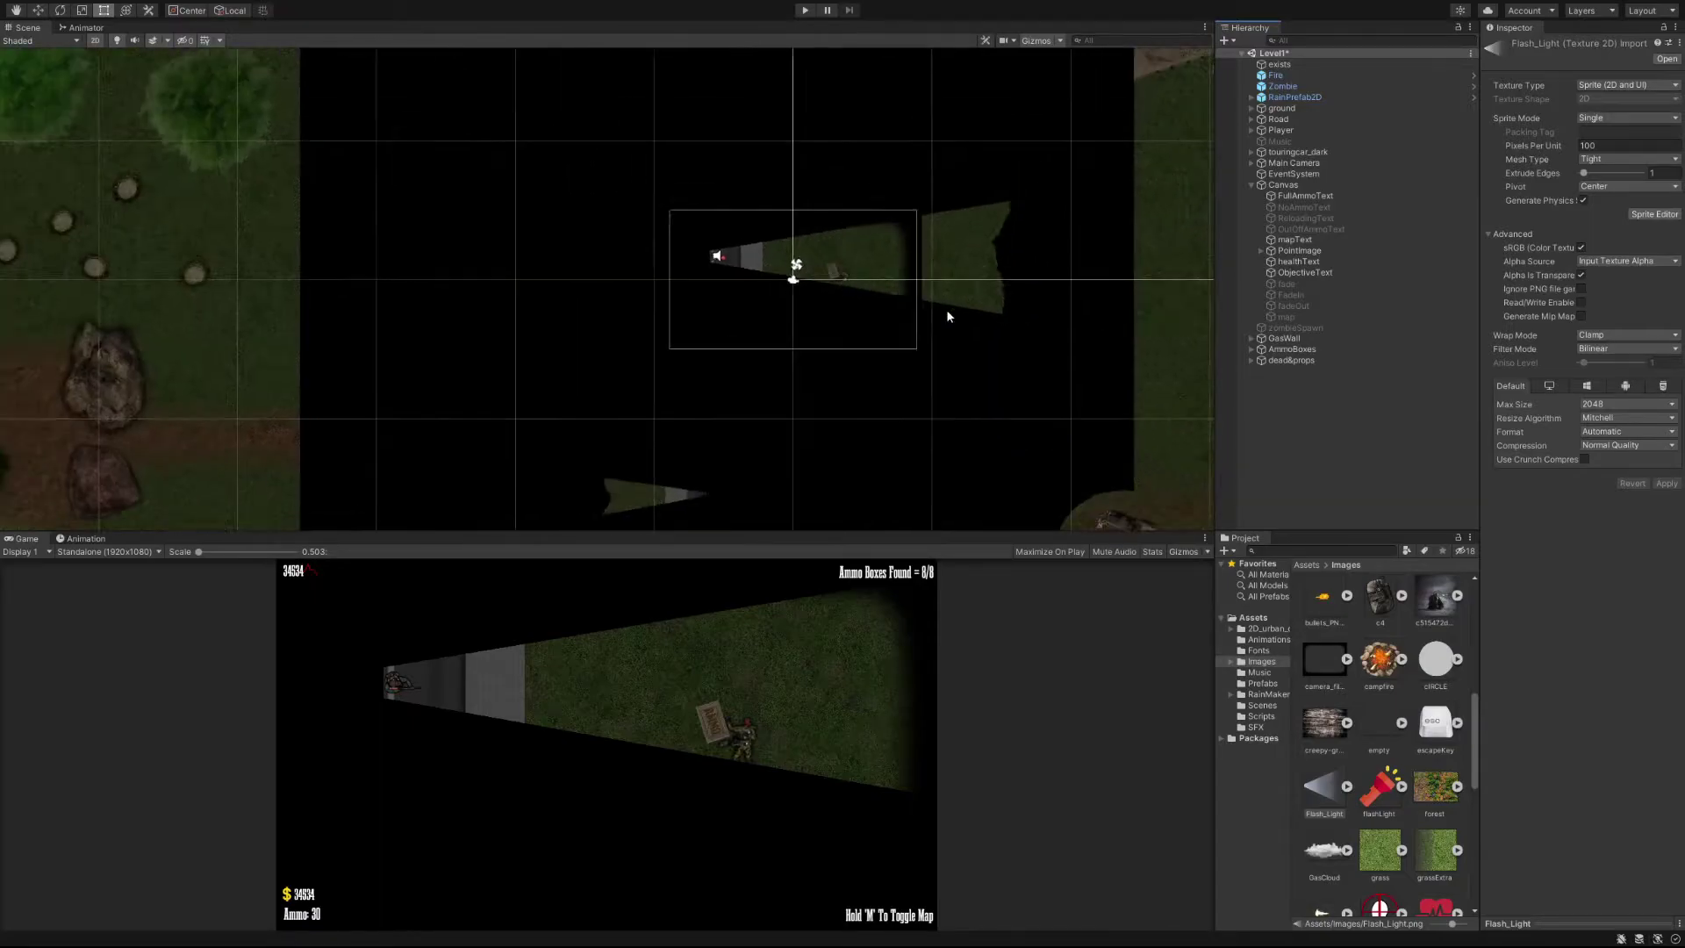
{"action": "scroll", "coordinate": [957, 342], "scroll_direction": "down", "scroll_amount": 2}
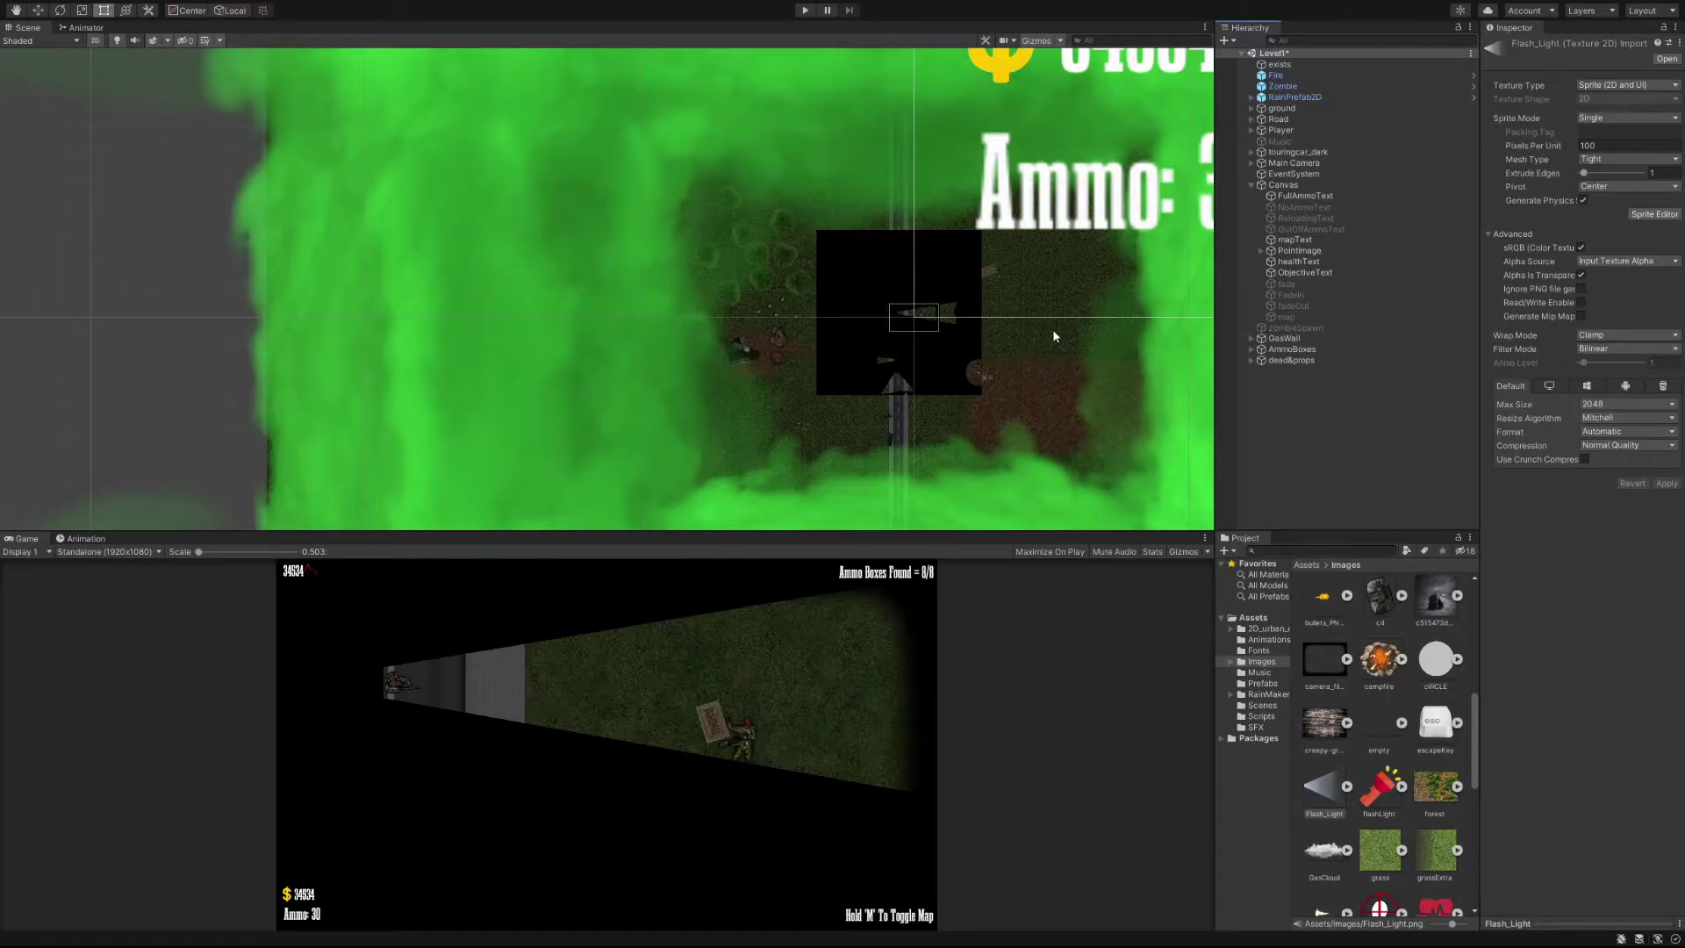
- Expand Player and survivor-idle_rifle_0 in the Hierarchy and select the Black overlay
{"action": "left_click", "coordinate": [1251, 130]}
{"action": "double_click", "coordinate": [1297, 142]}
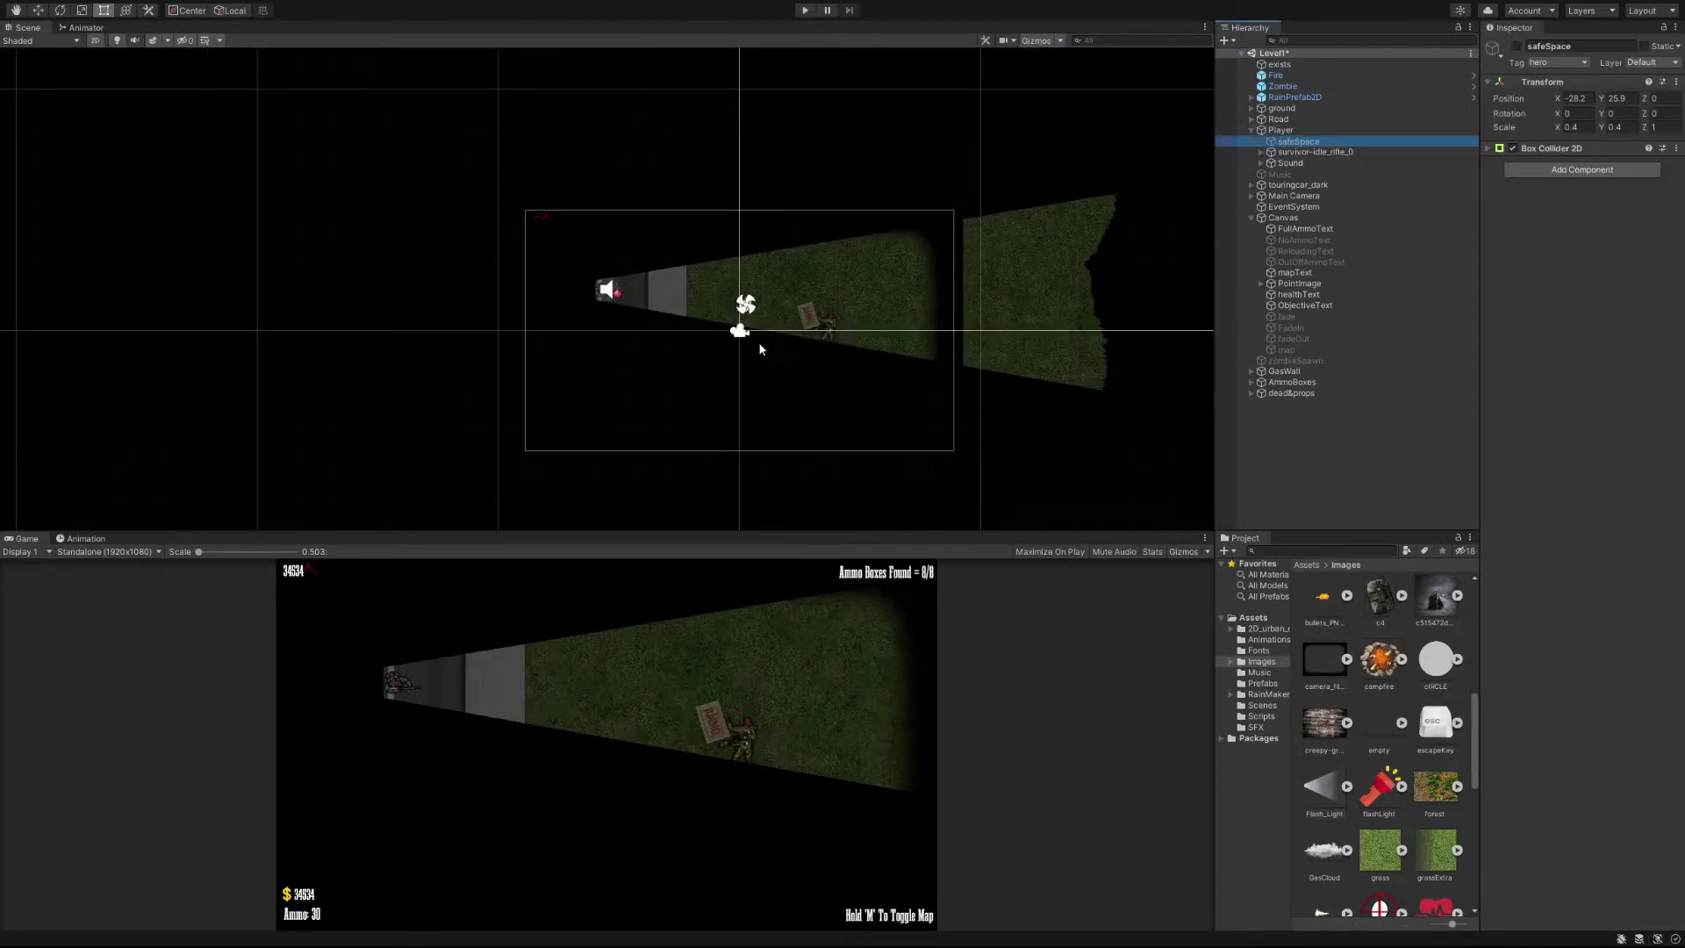
{"action": "left_click", "coordinate": [1259, 152]}
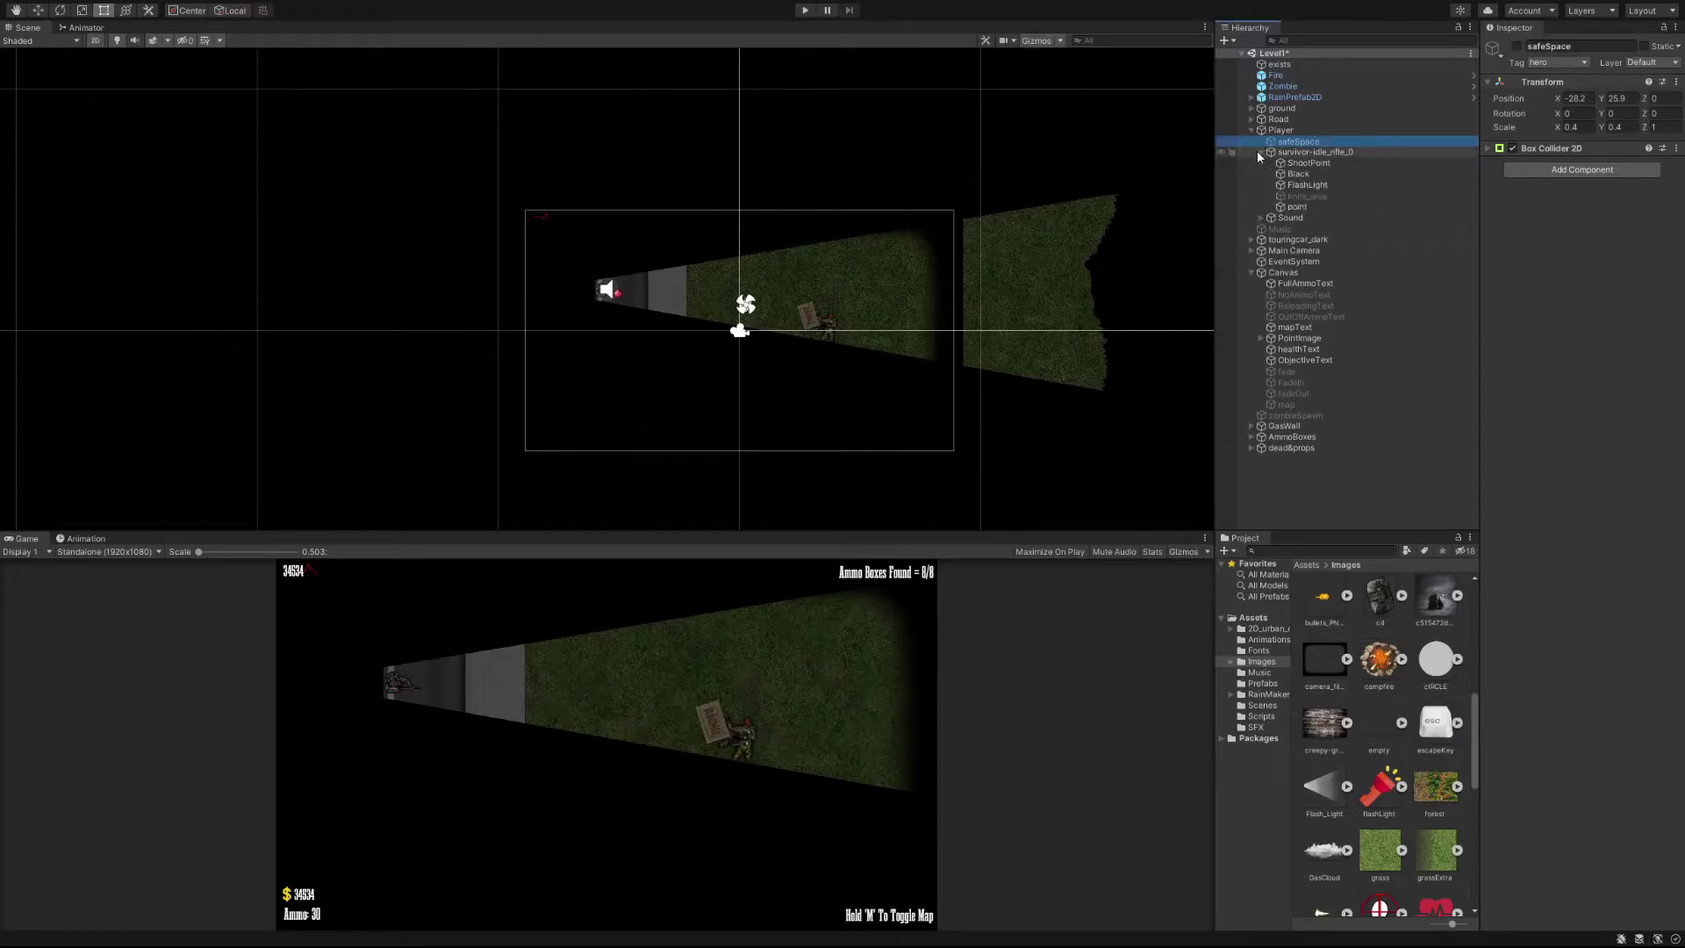
{"action": "left_click", "coordinate": [1300, 174]}
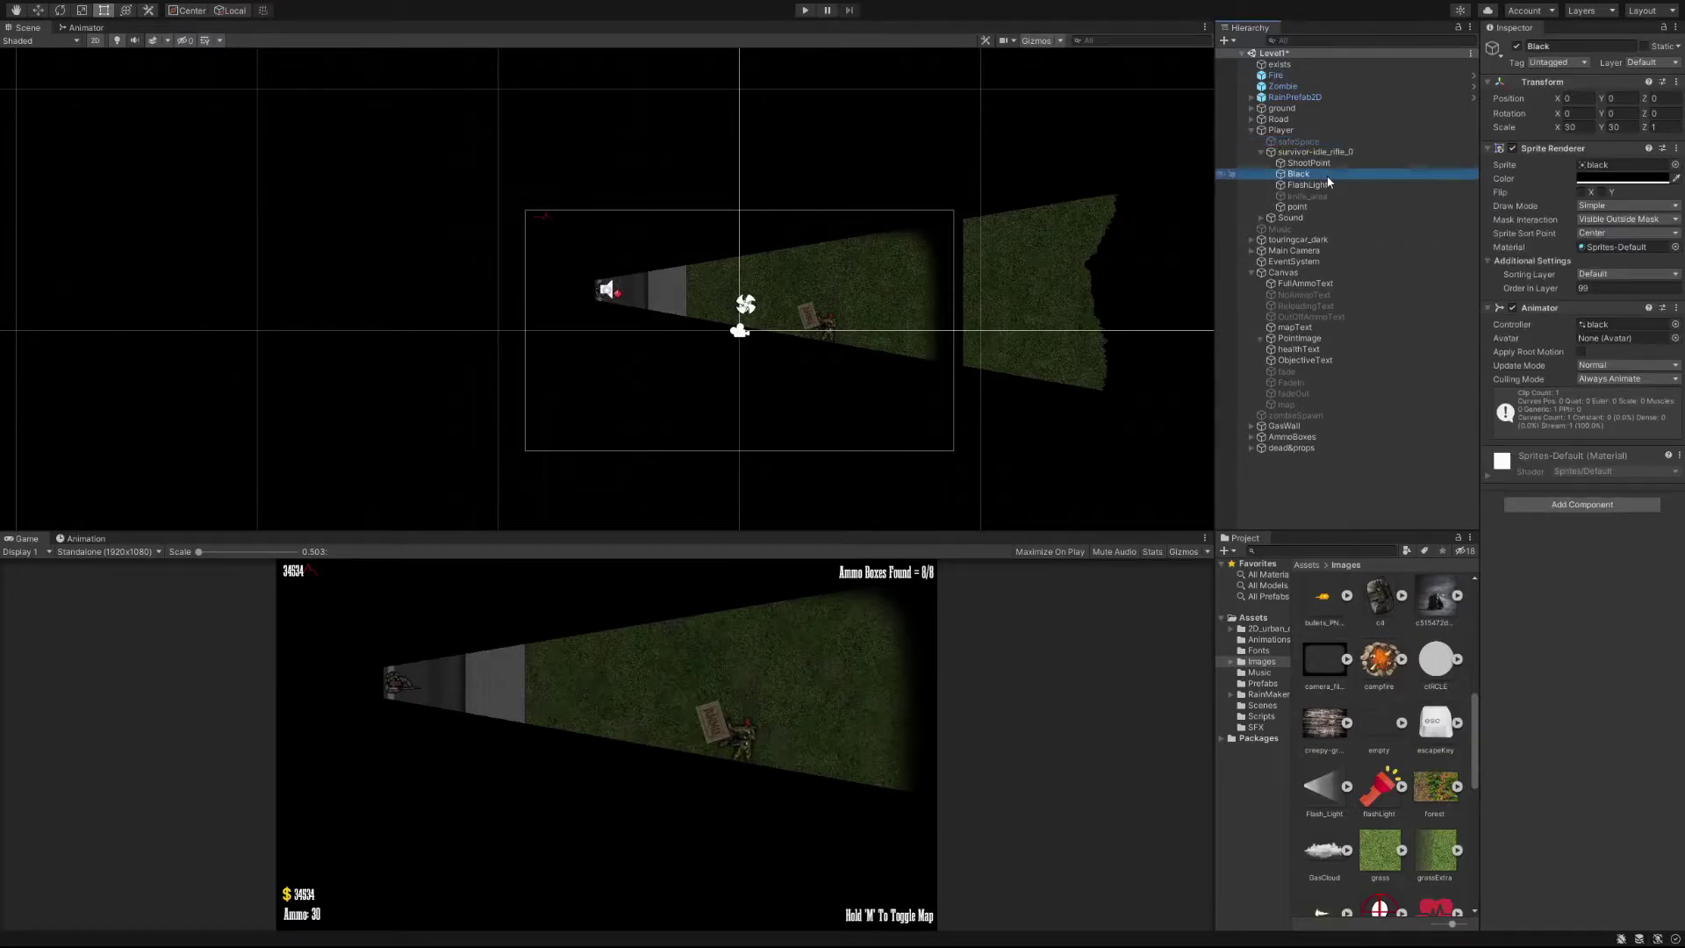
- Nudge the Black overlay with the Move tool, zoom out, then undo the move
{"action": "left_click", "coordinate": [38, 10]}
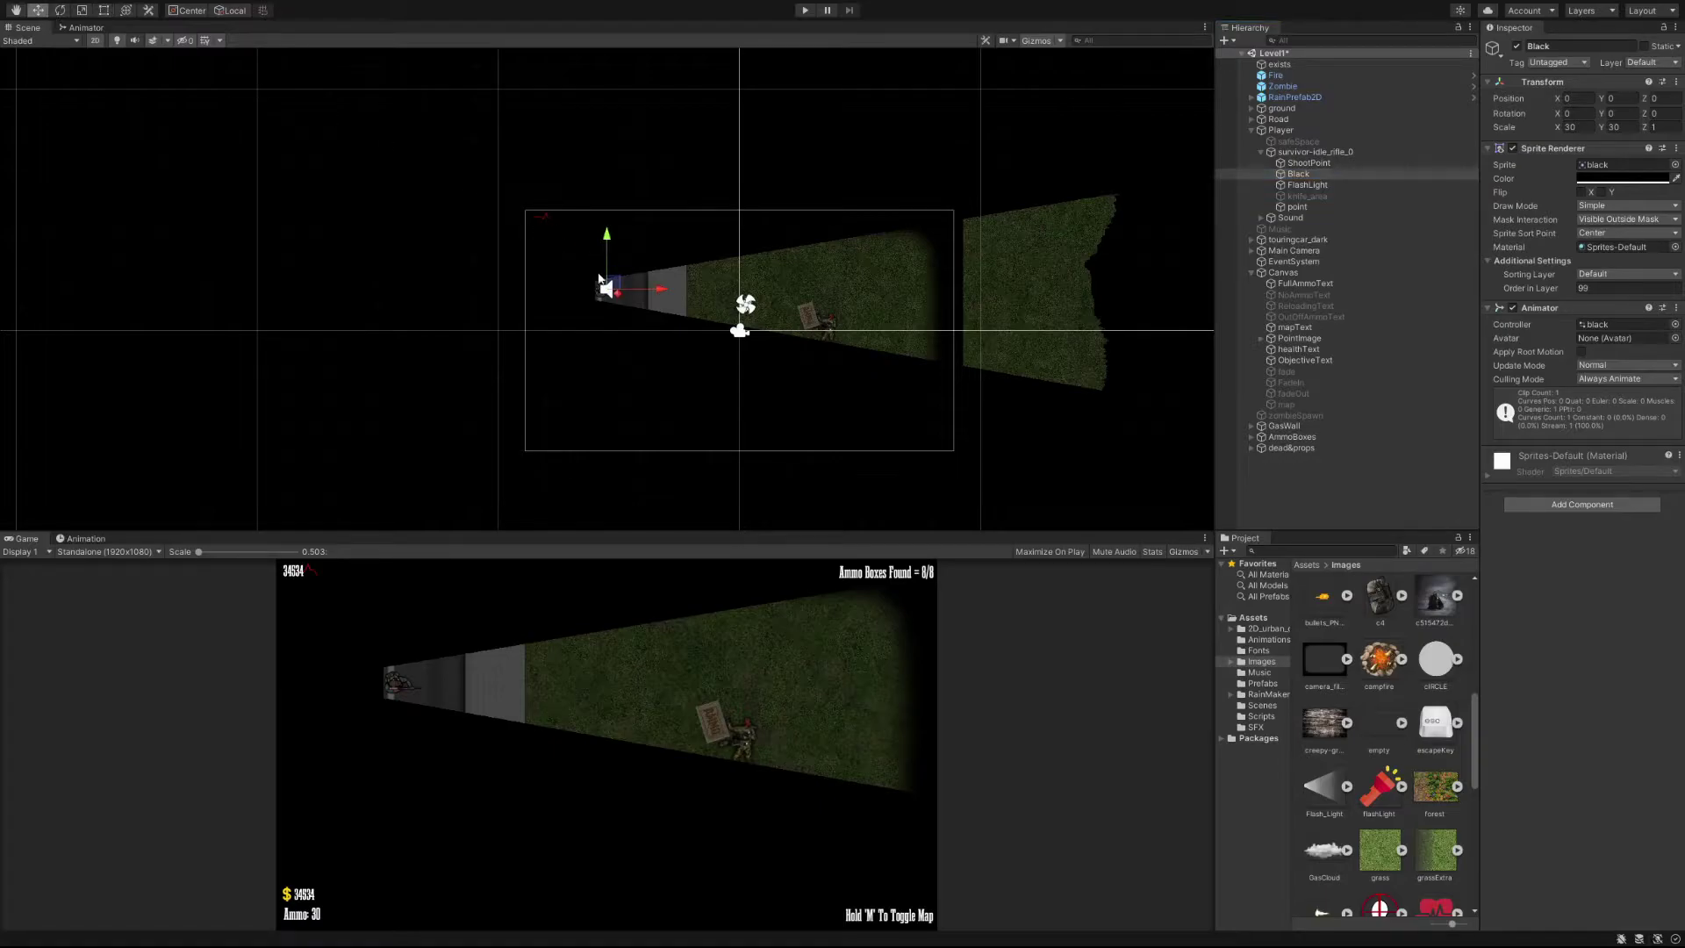
{"action": "left_click_drag", "start_coordinate": [612, 290], "coordinate": [626, 330]}
{"action": "scroll", "coordinate": [594, 277], "scroll_direction": "down", "scroll_amount": 5}
{"action": "scroll", "coordinate": [594, 277], "scroll_direction": "down", "scroll_amount": 2}
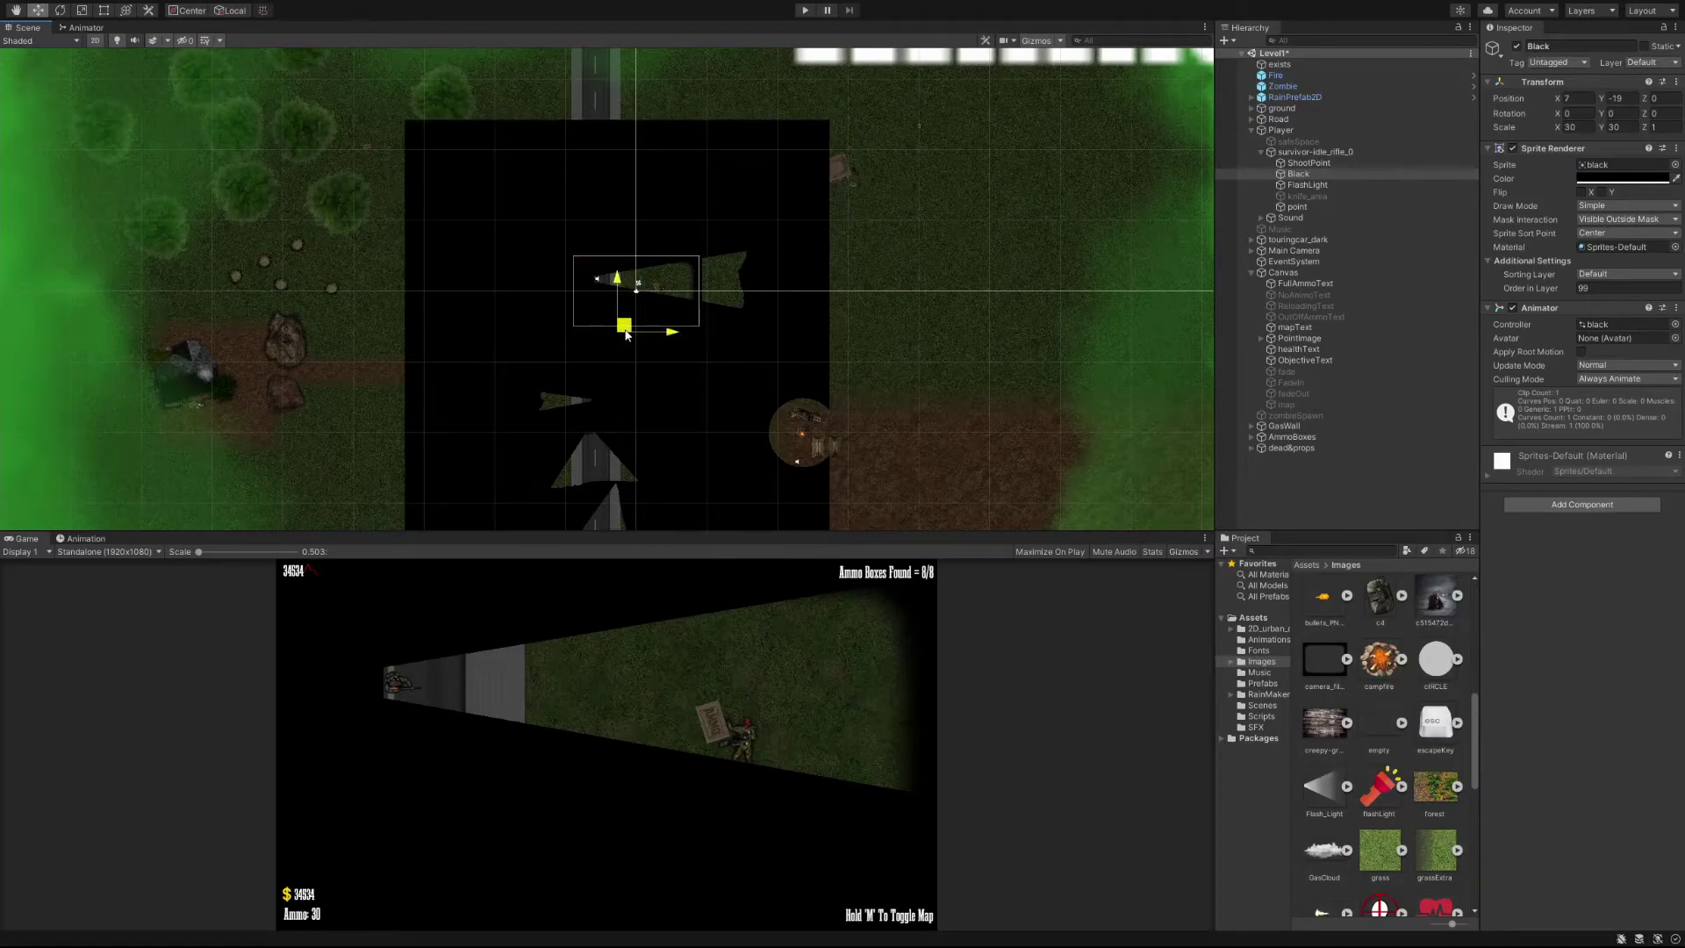
{"action": "key", "text": "ctrl+z"}
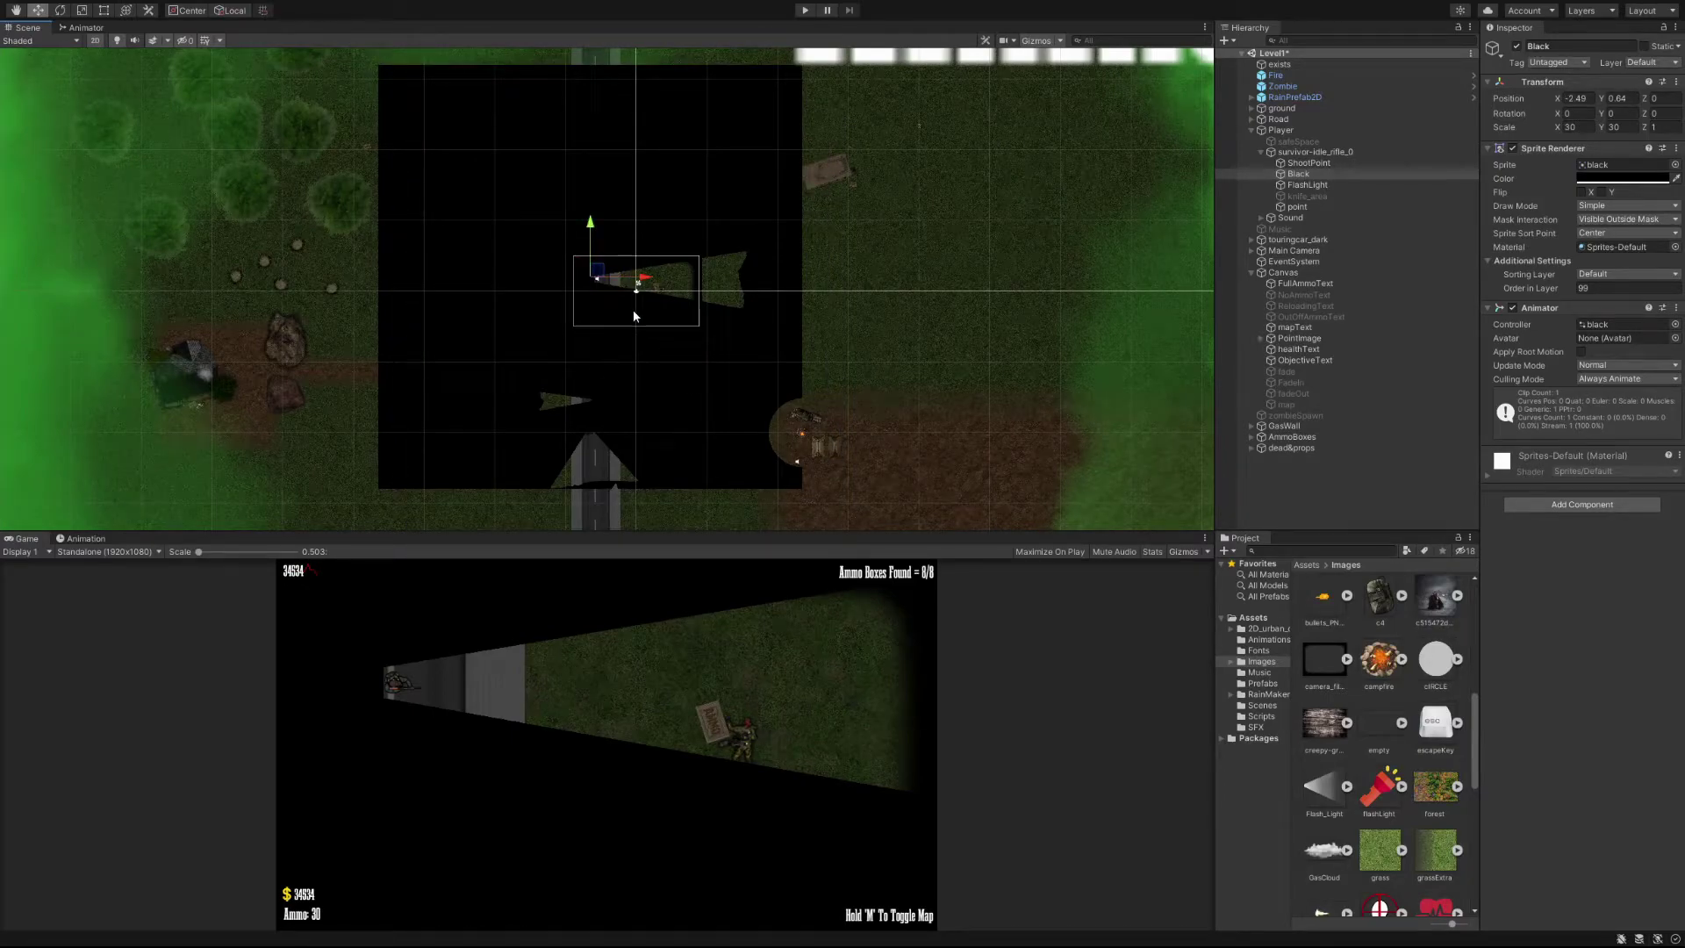
- In Play mode, test-move the survivor-idle_rifle_0 player, then undo the move
{"action": "left_click", "coordinate": [802, 11]}
{"action": "left_click", "coordinate": [1315, 151]}
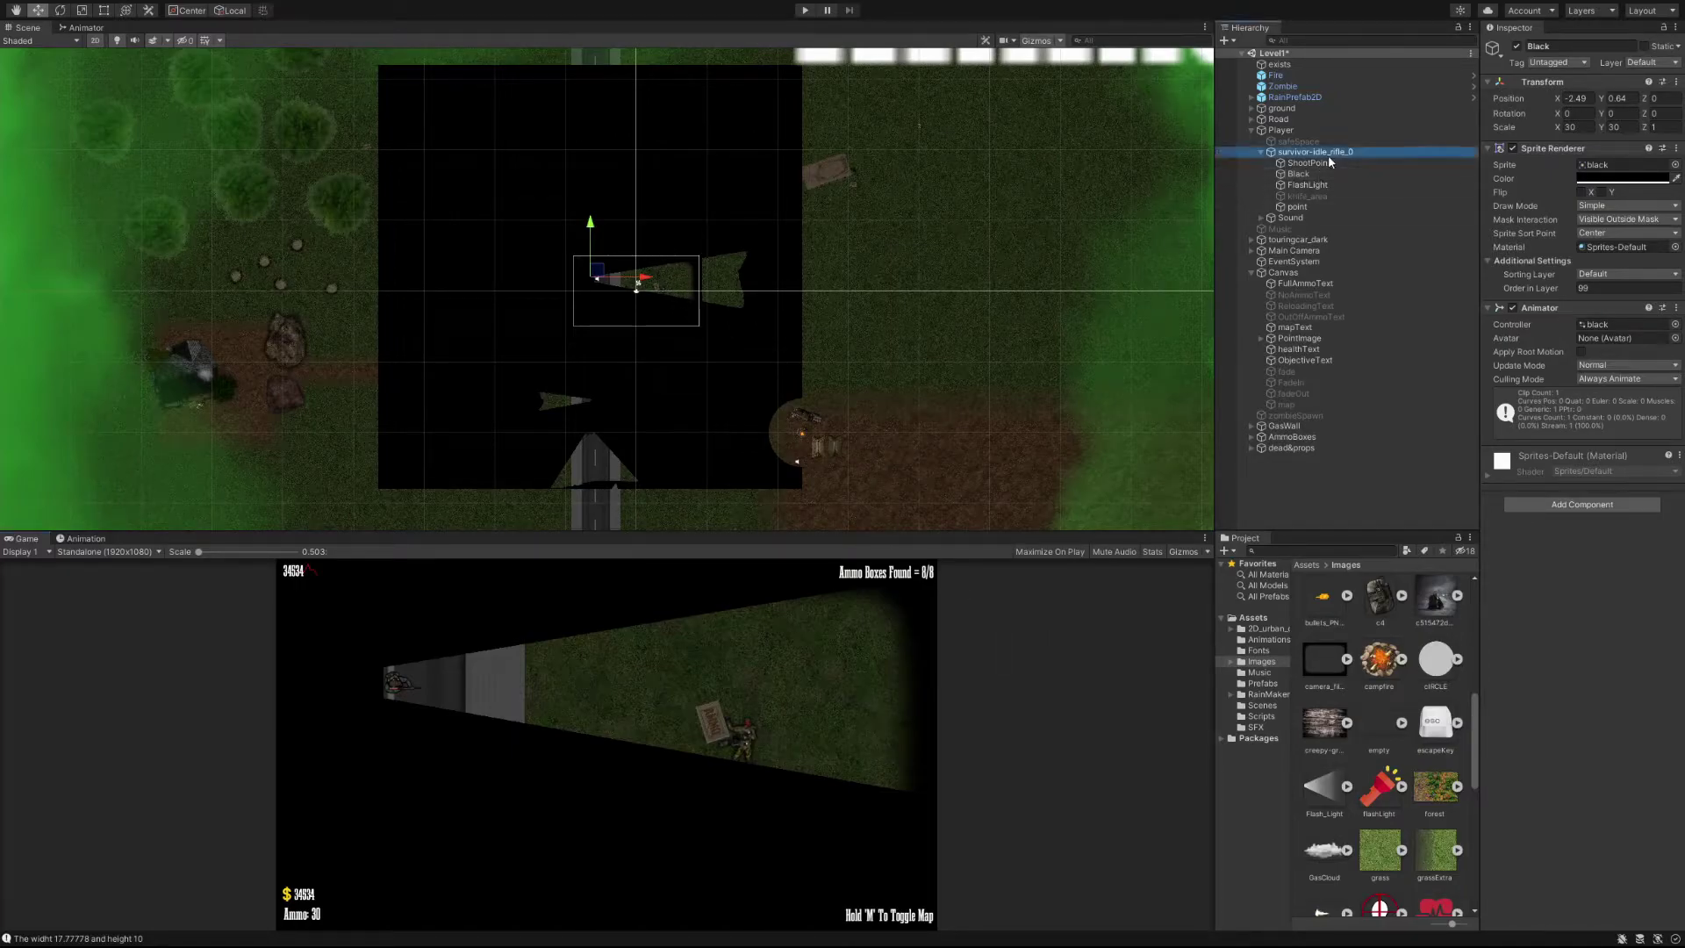
{"action": "left_click", "coordinate": [60, 9]}
{"action": "left_click", "coordinate": [37, 9]}
{"action": "left_click_drag", "start_coordinate": [608, 278], "coordinate": [697, 312]}
{"action": "key", "text": "ctrl+z"}
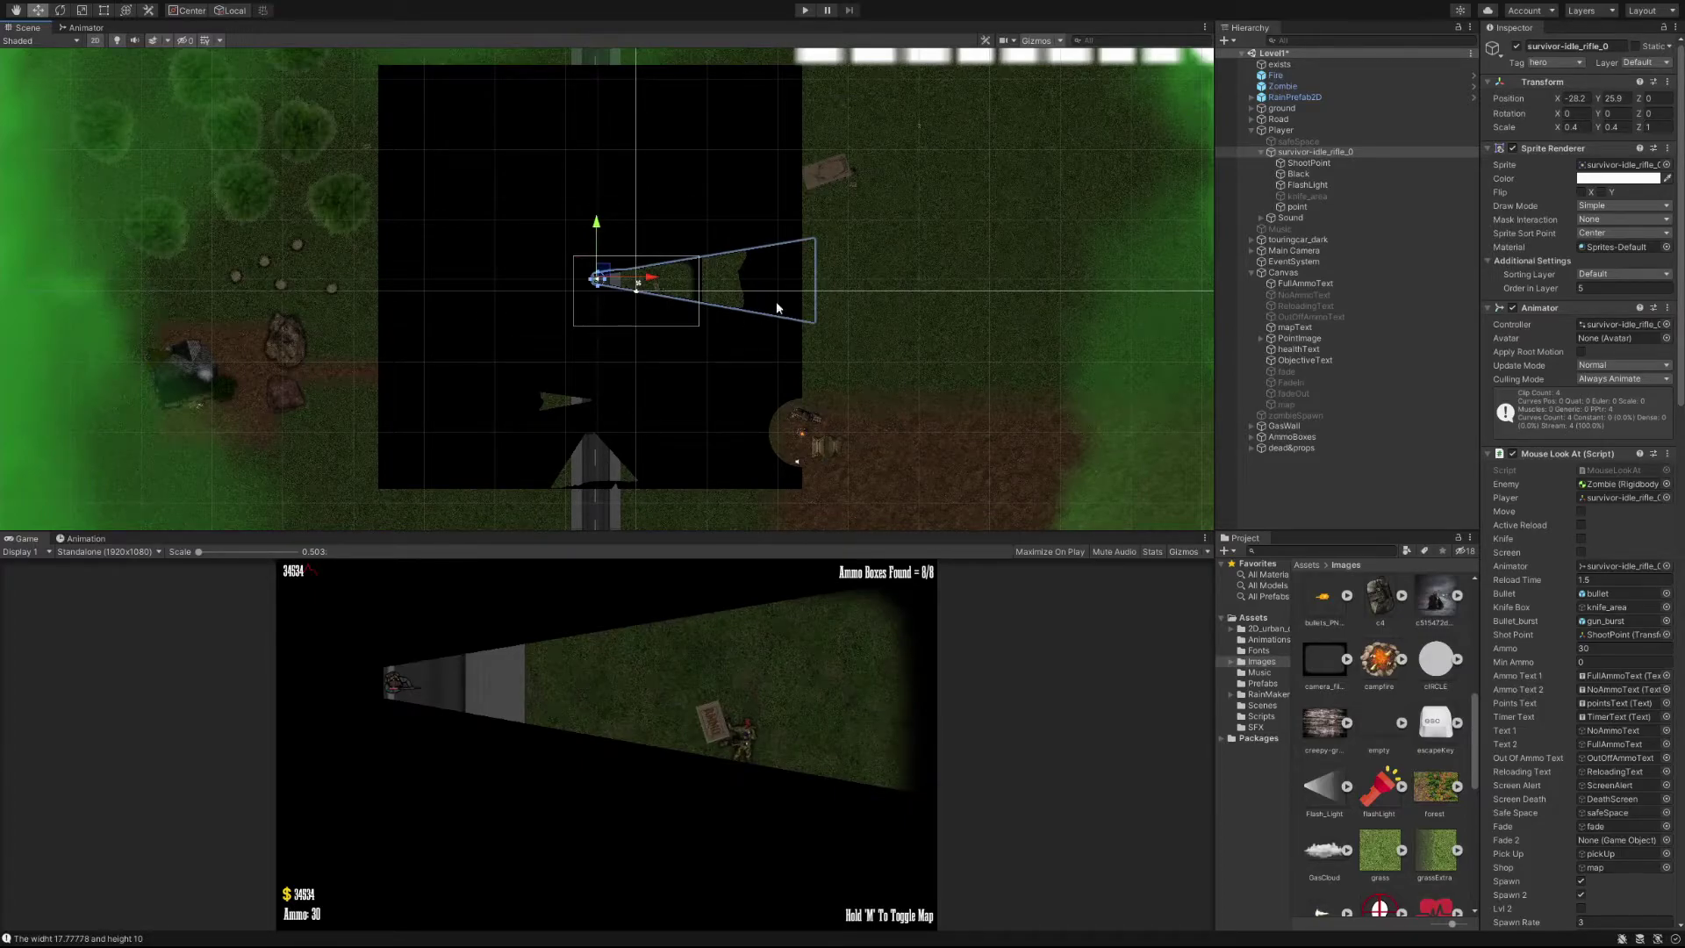
- Centre the Scene view on the player and select its Black child object
{"action": "scroll", "coordinate": [790, 312], "scroll_direction": "down", "scroll_amount": 5}
{"action": "scroll", "coordinate": [784, 320], "scroll_direction": "down", "scroll_amount": 3}
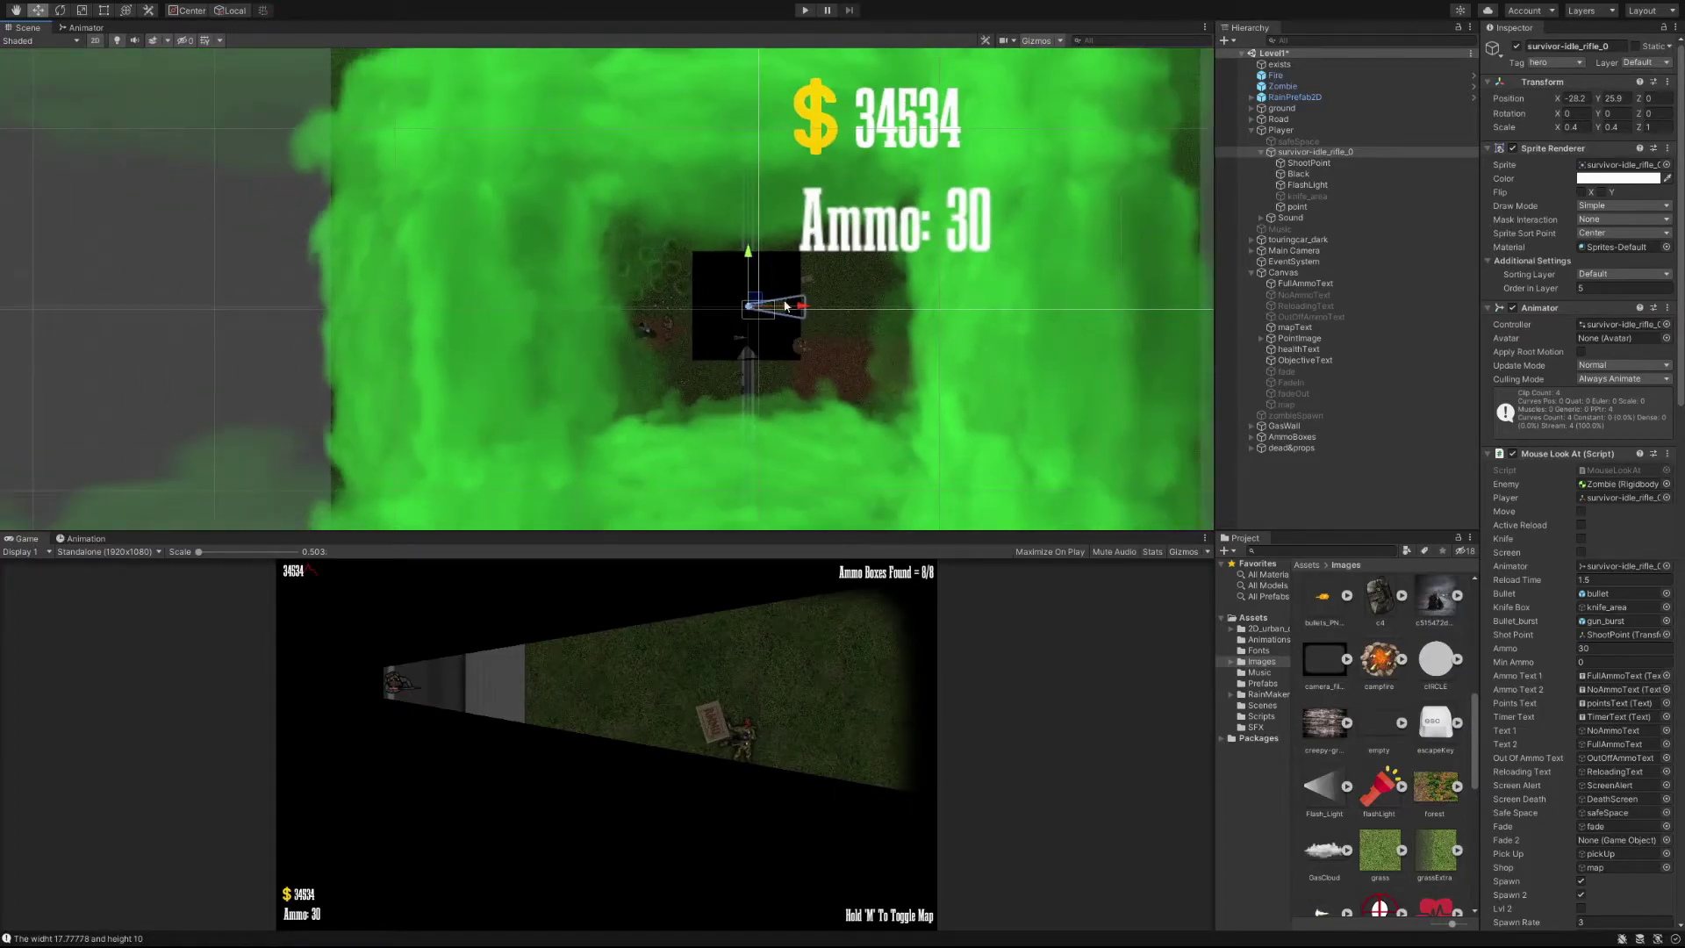
{"action": "scroll", "coordinate": [879, 291], "scroll_direction": "up", "scroll_amount": 6}
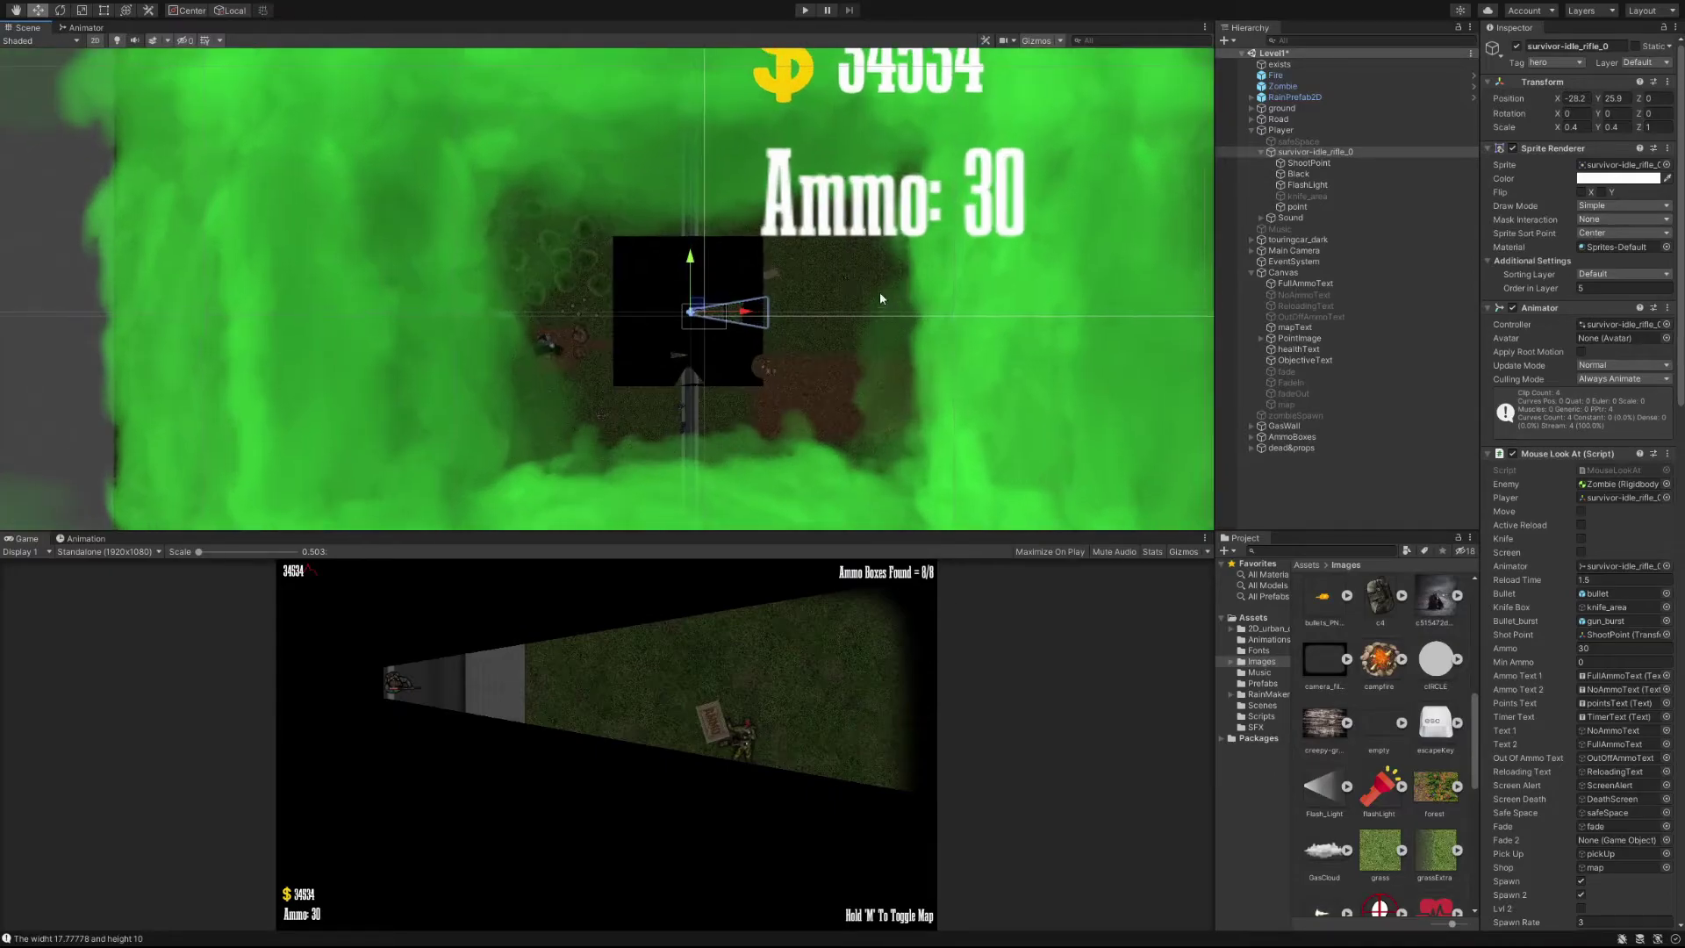
{"action": "middle_click_drag", "start_coordinate": [652, 333], "coordinate": [753, 227]}
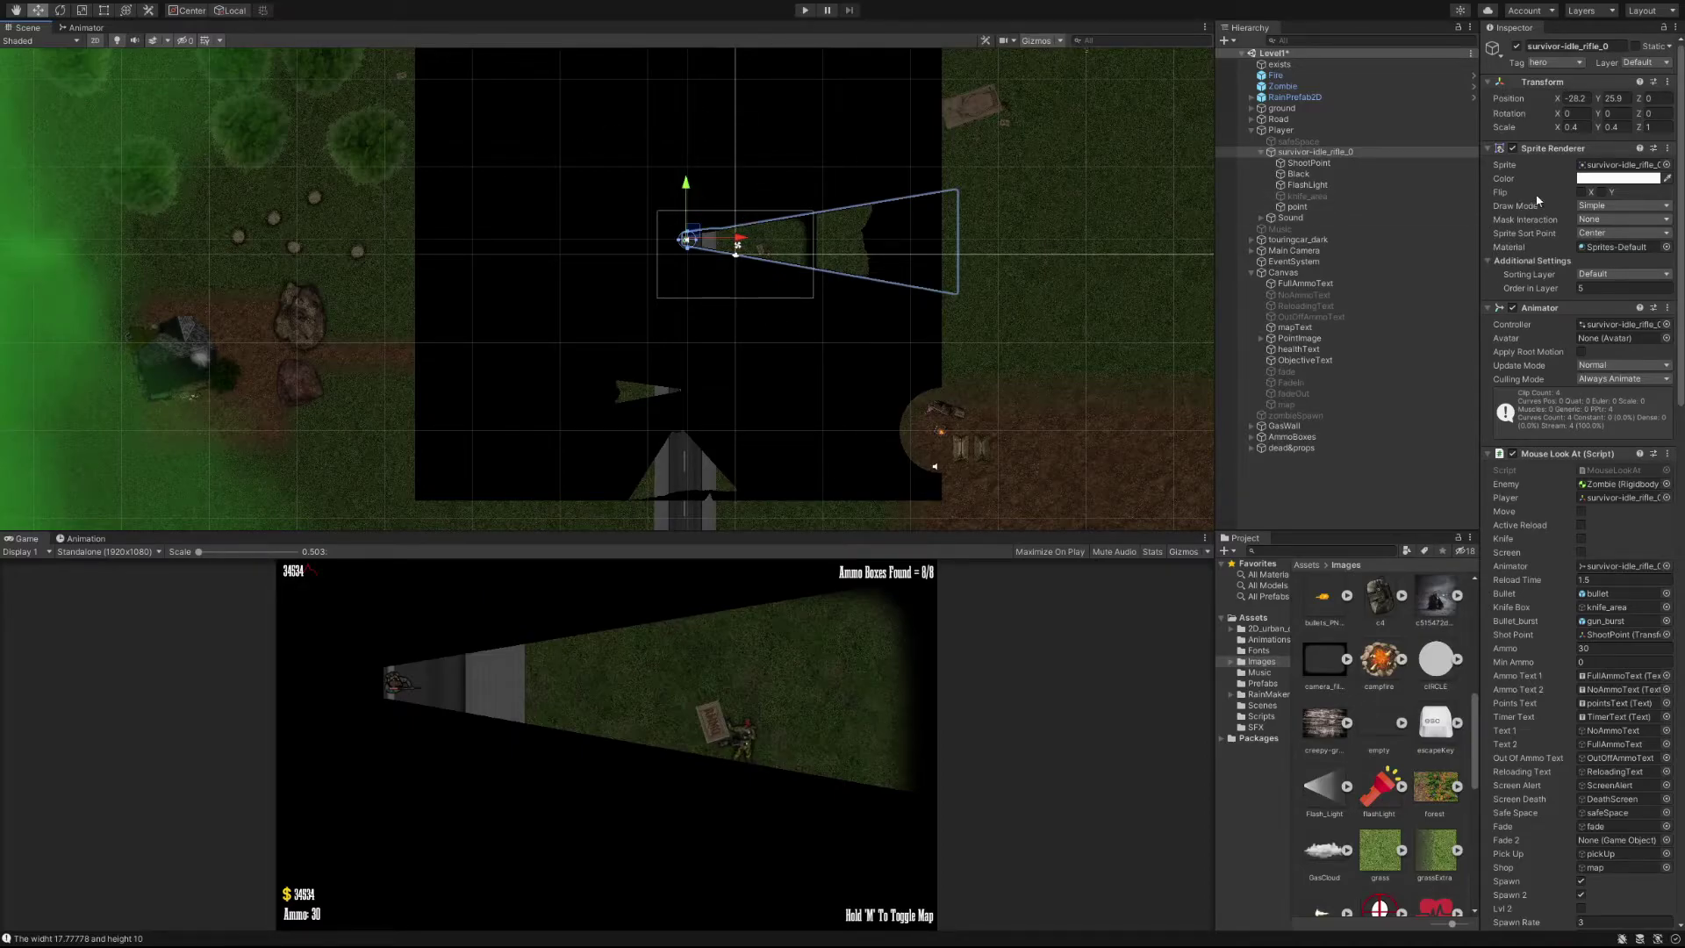
{"action": "left_click", "coordinate": [1298, 174]}
- Try each Mask Interaction option on Black, settle on Visible Outside Mask, then select FlashLight
{"action": "left_click", "coordinate": [1612, 182]}
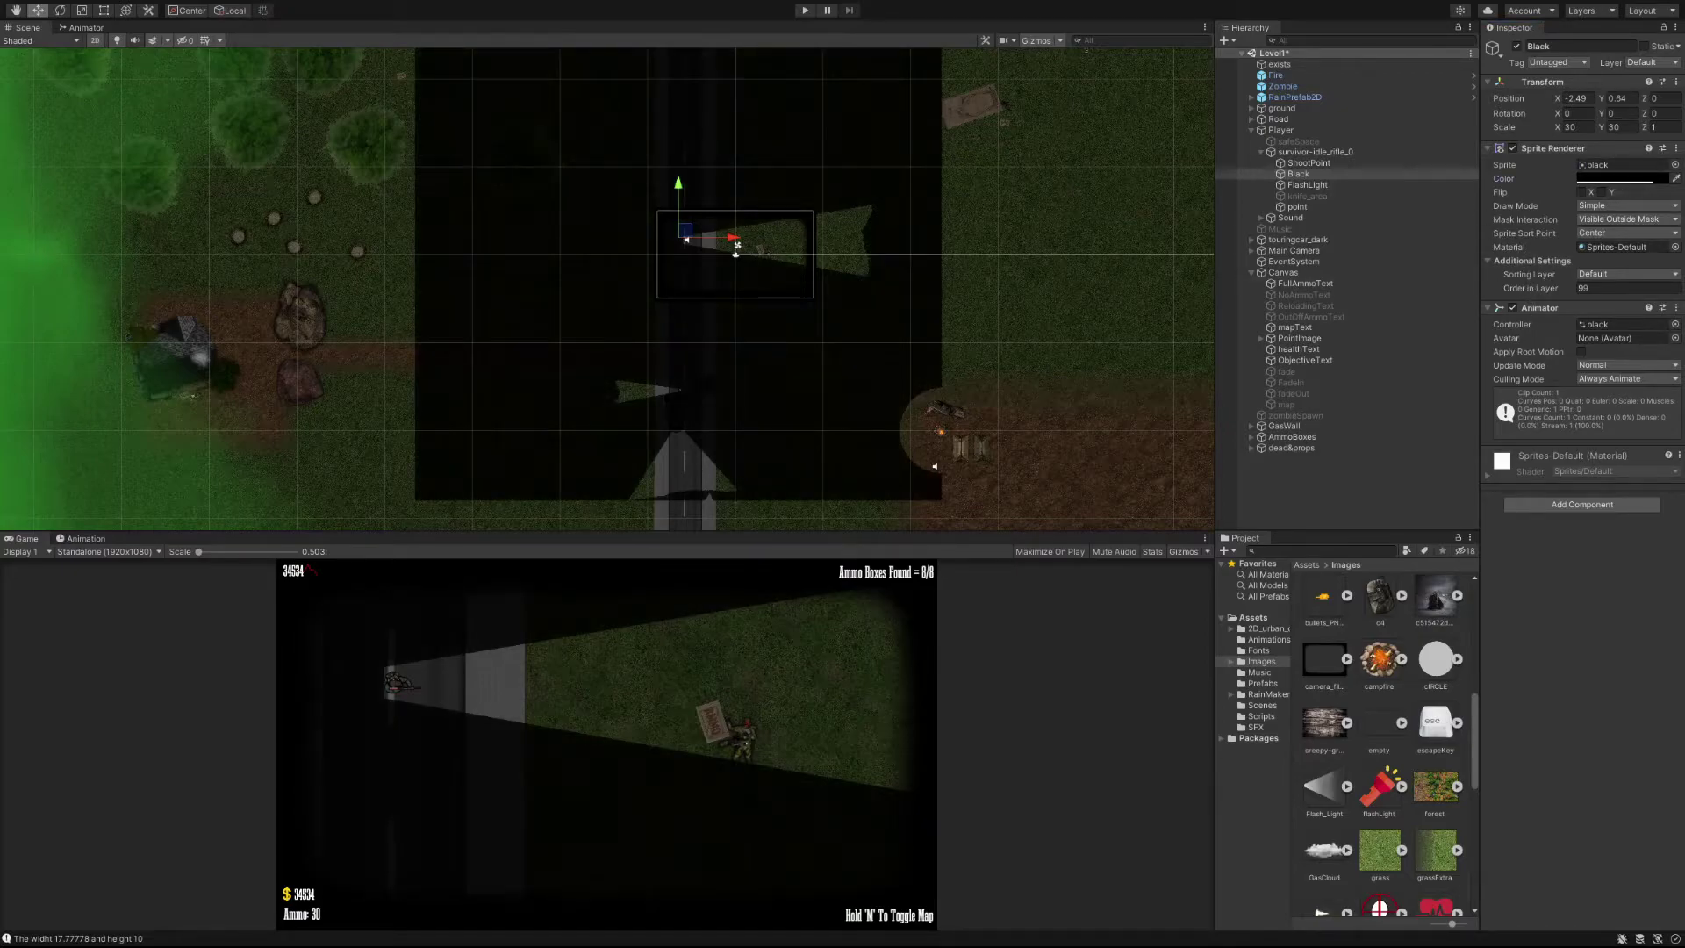
{"action": "left_click", "coordinate": [1597, 291]}
{"action": "left_click", "coordinate": [1623, 220]}
{"action": "left_click", "coordinate": [1603, 234]}
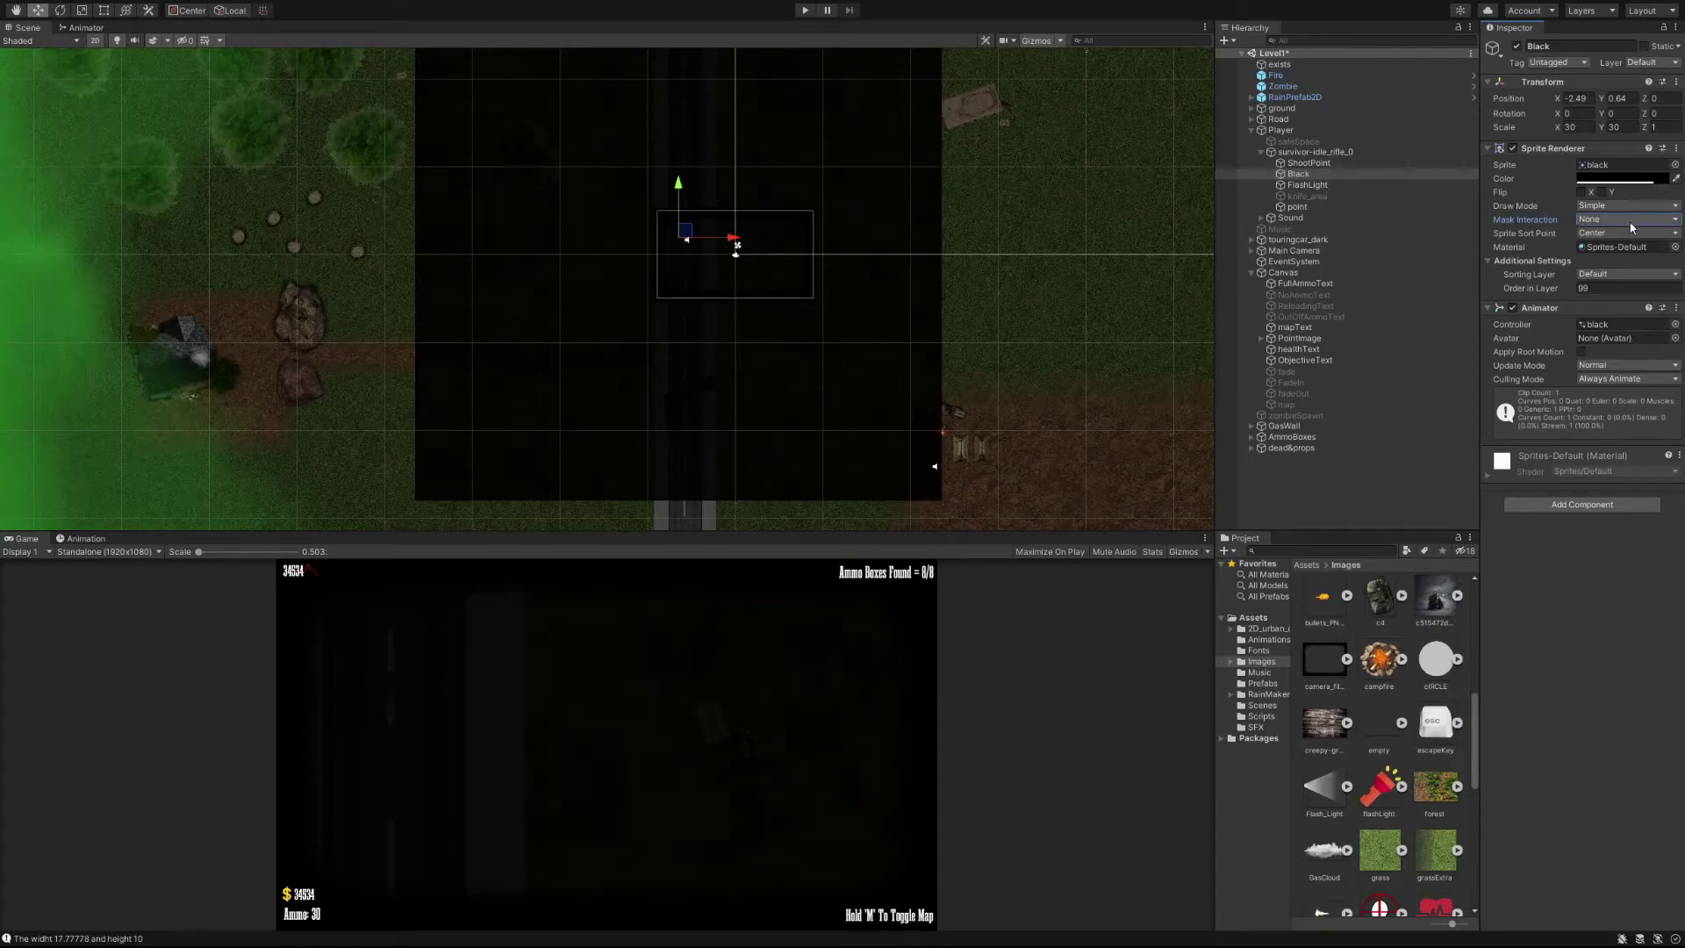
{"action": "left_click", "coordinate": [1617, 247]}
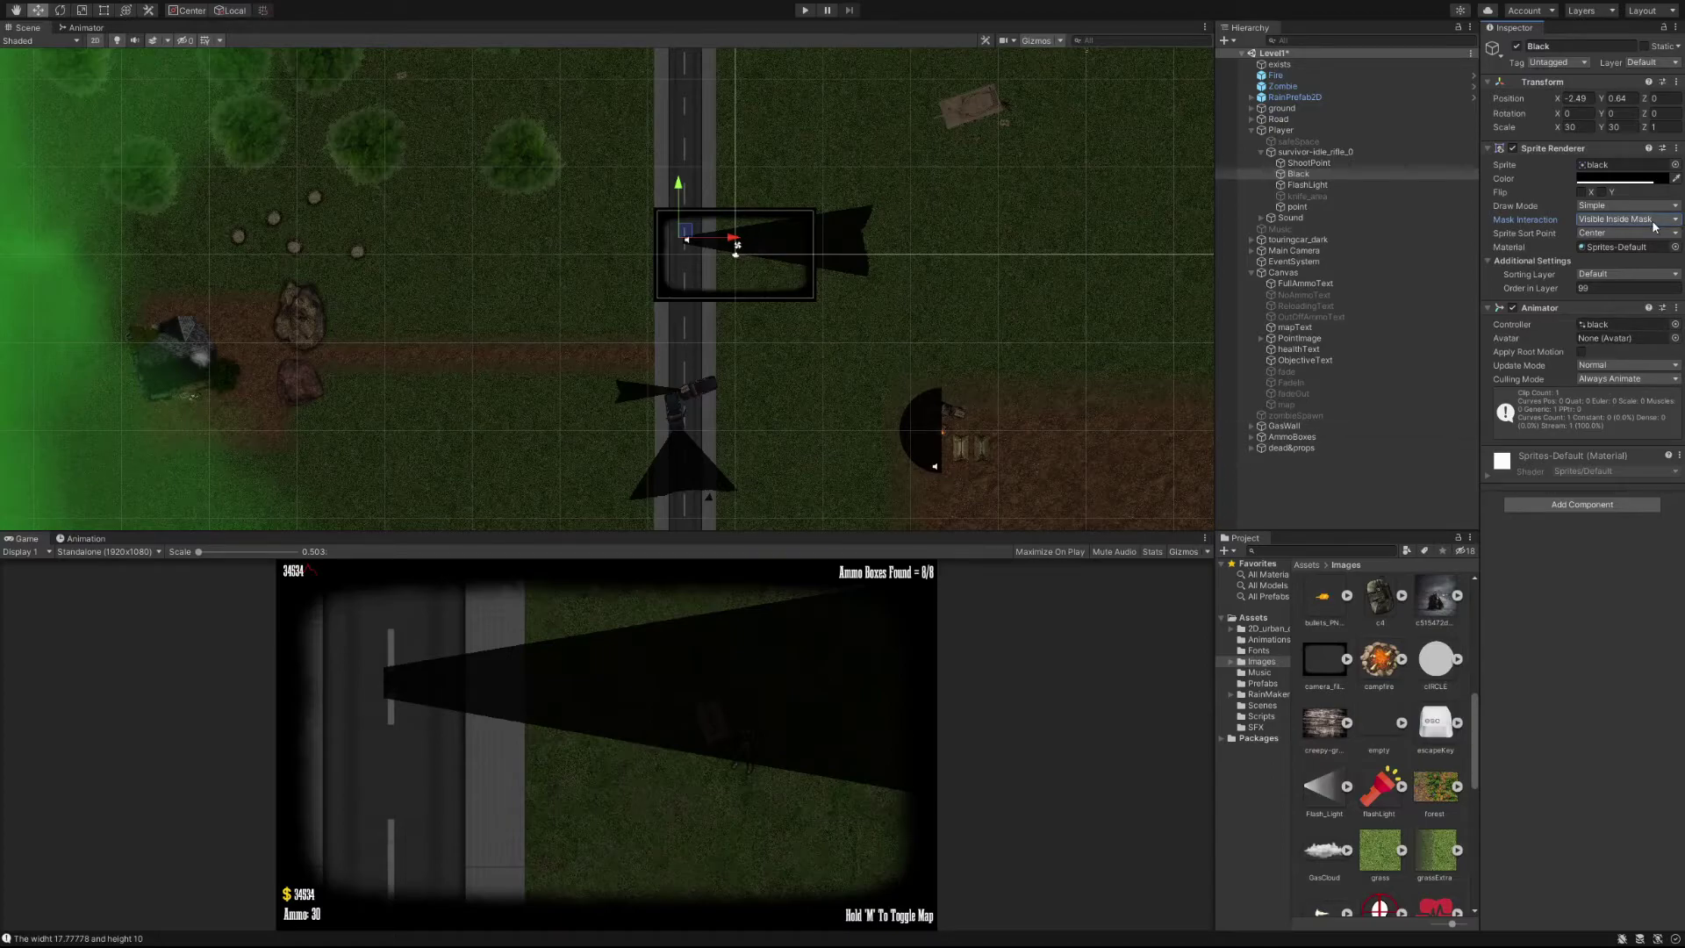
{"action": "left_click", "coordinate": [1632, 265]}
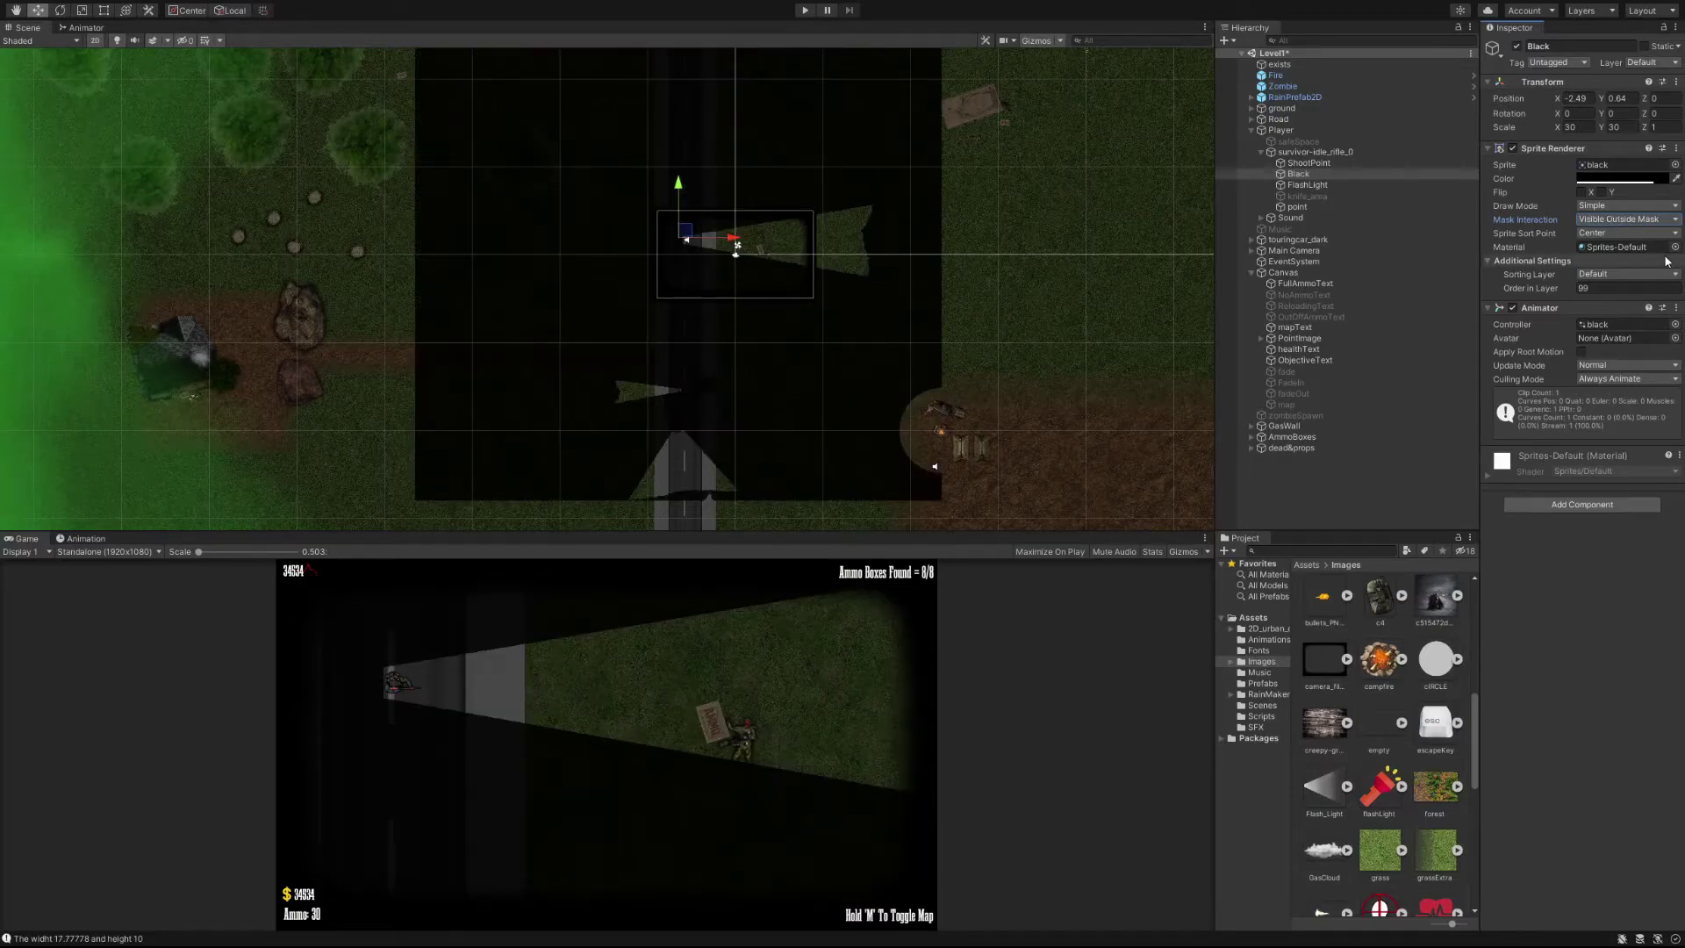
{"action": "left_click", "coordinate": [1335, 188]}
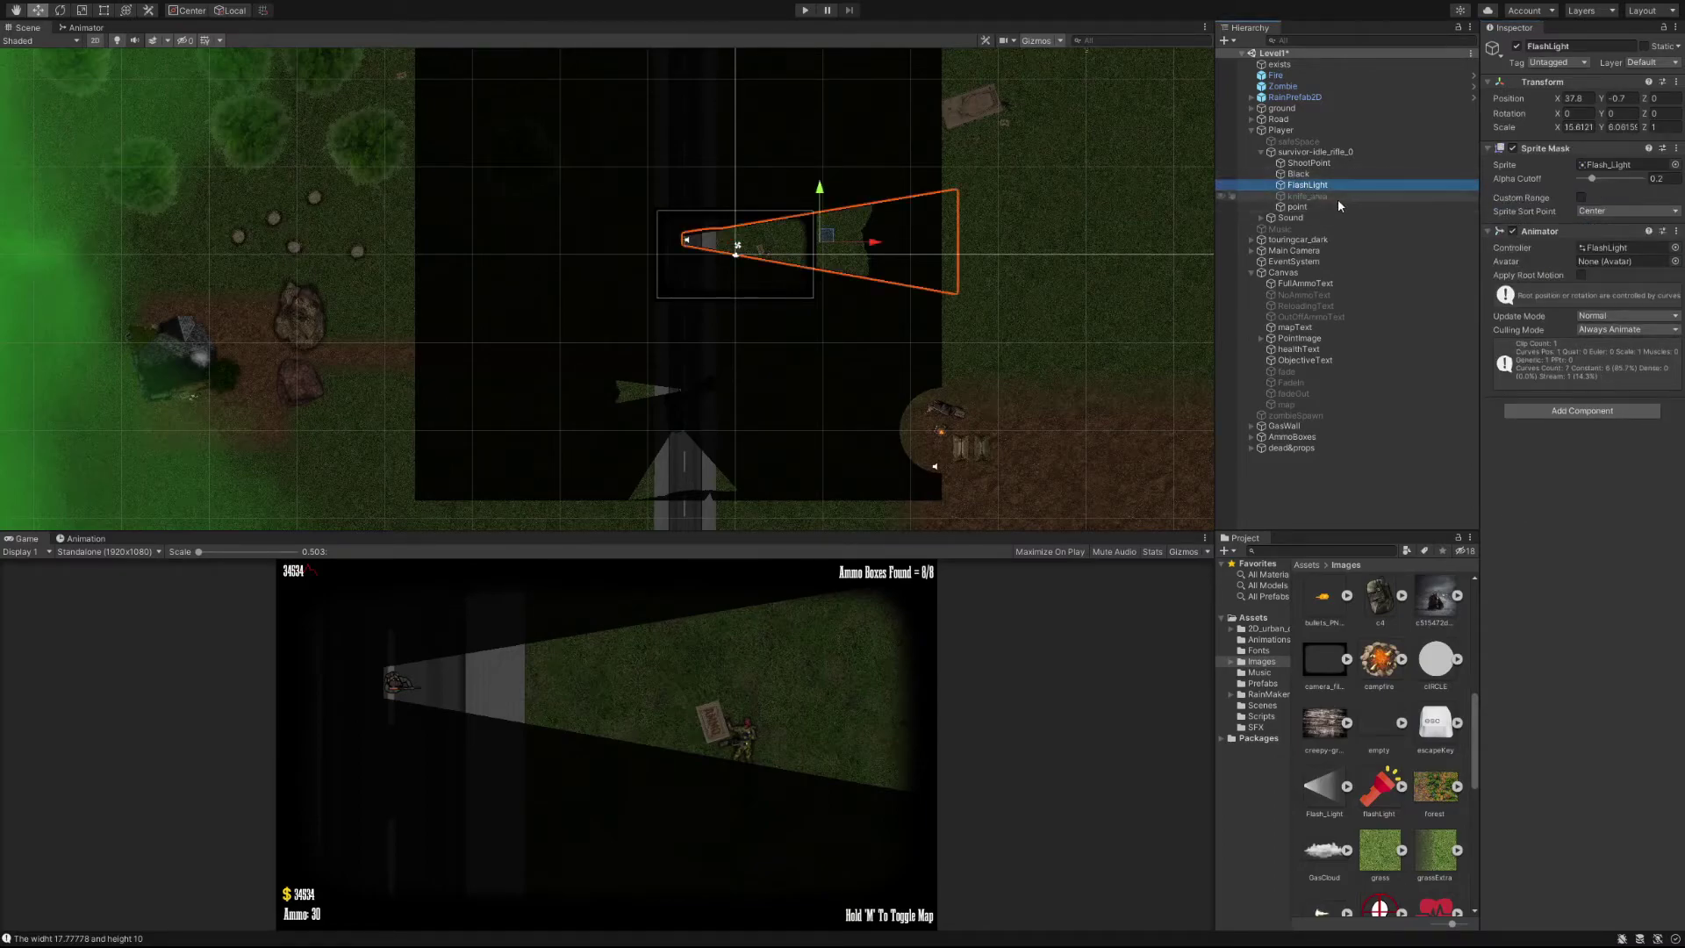
{"action": "double_click", "coordinate": [1325, 184]}
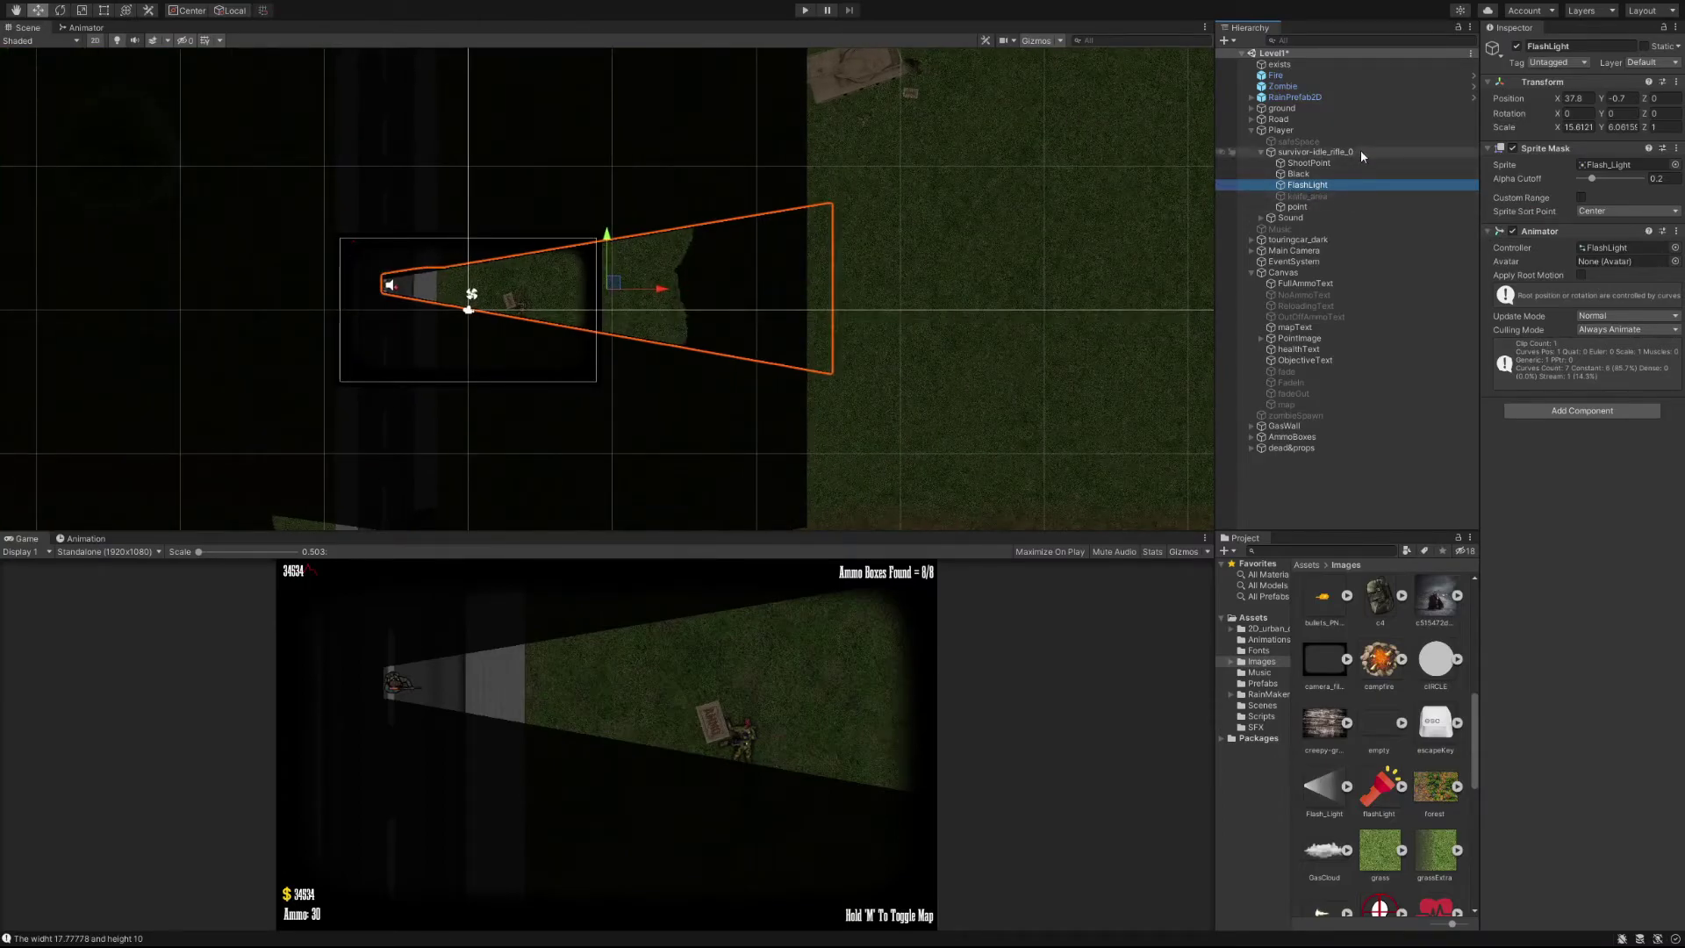
{"action": "left_click", "coordinate": [1283, 131]}
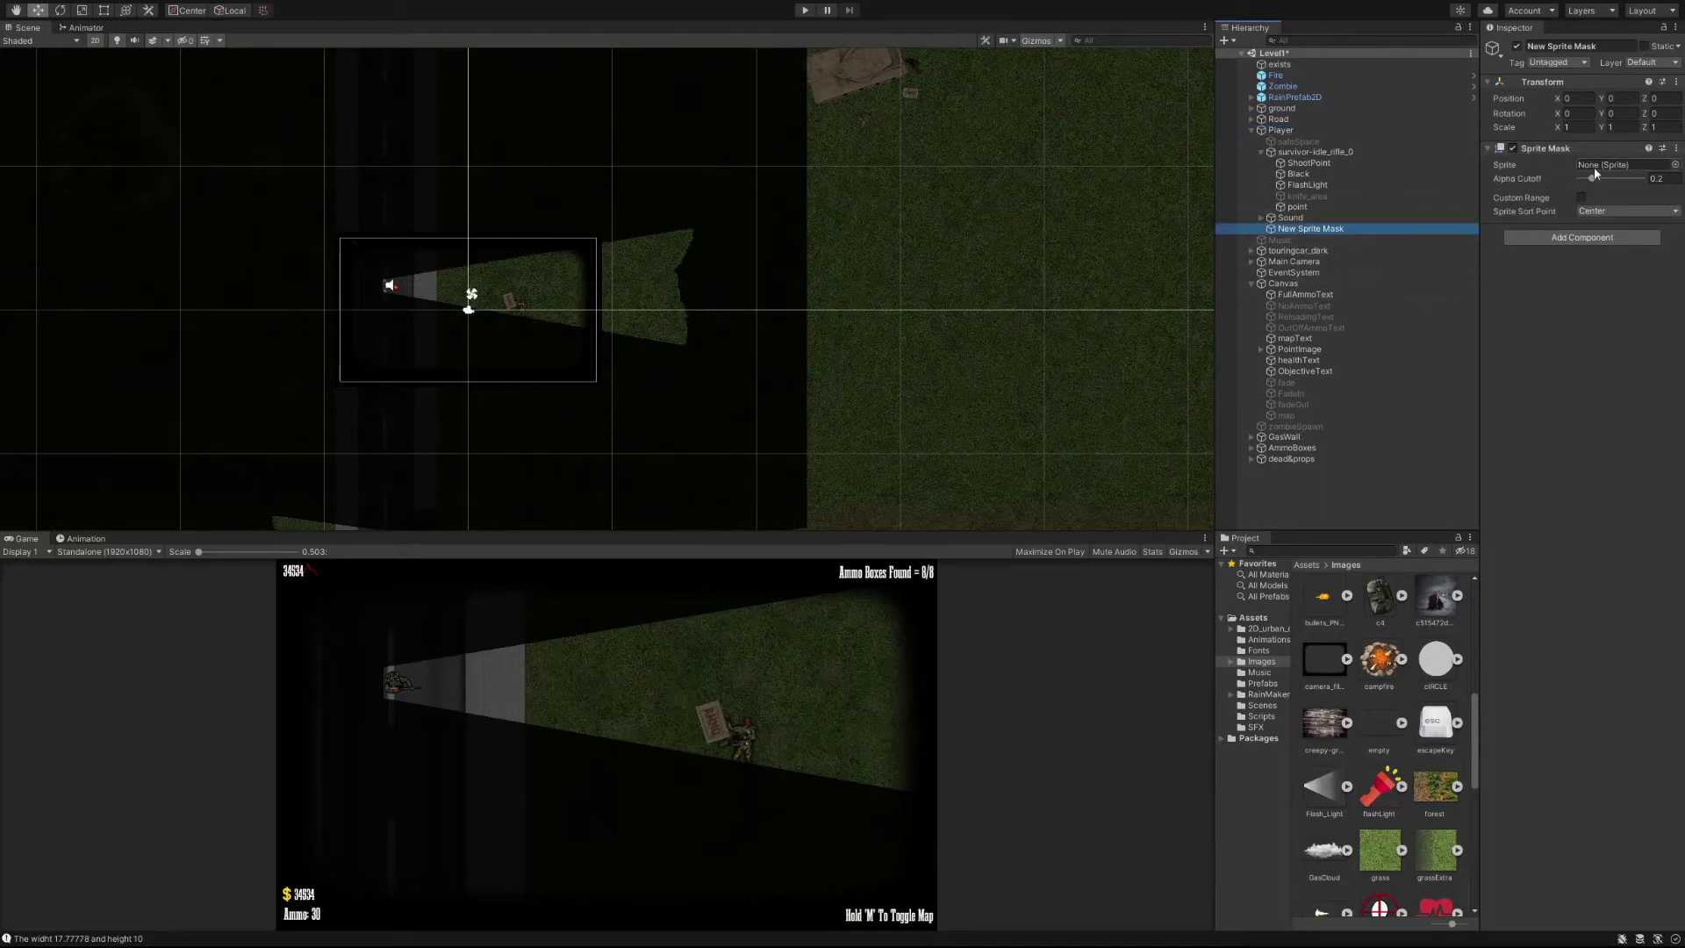
{"action": "key", "text": "Delete"}
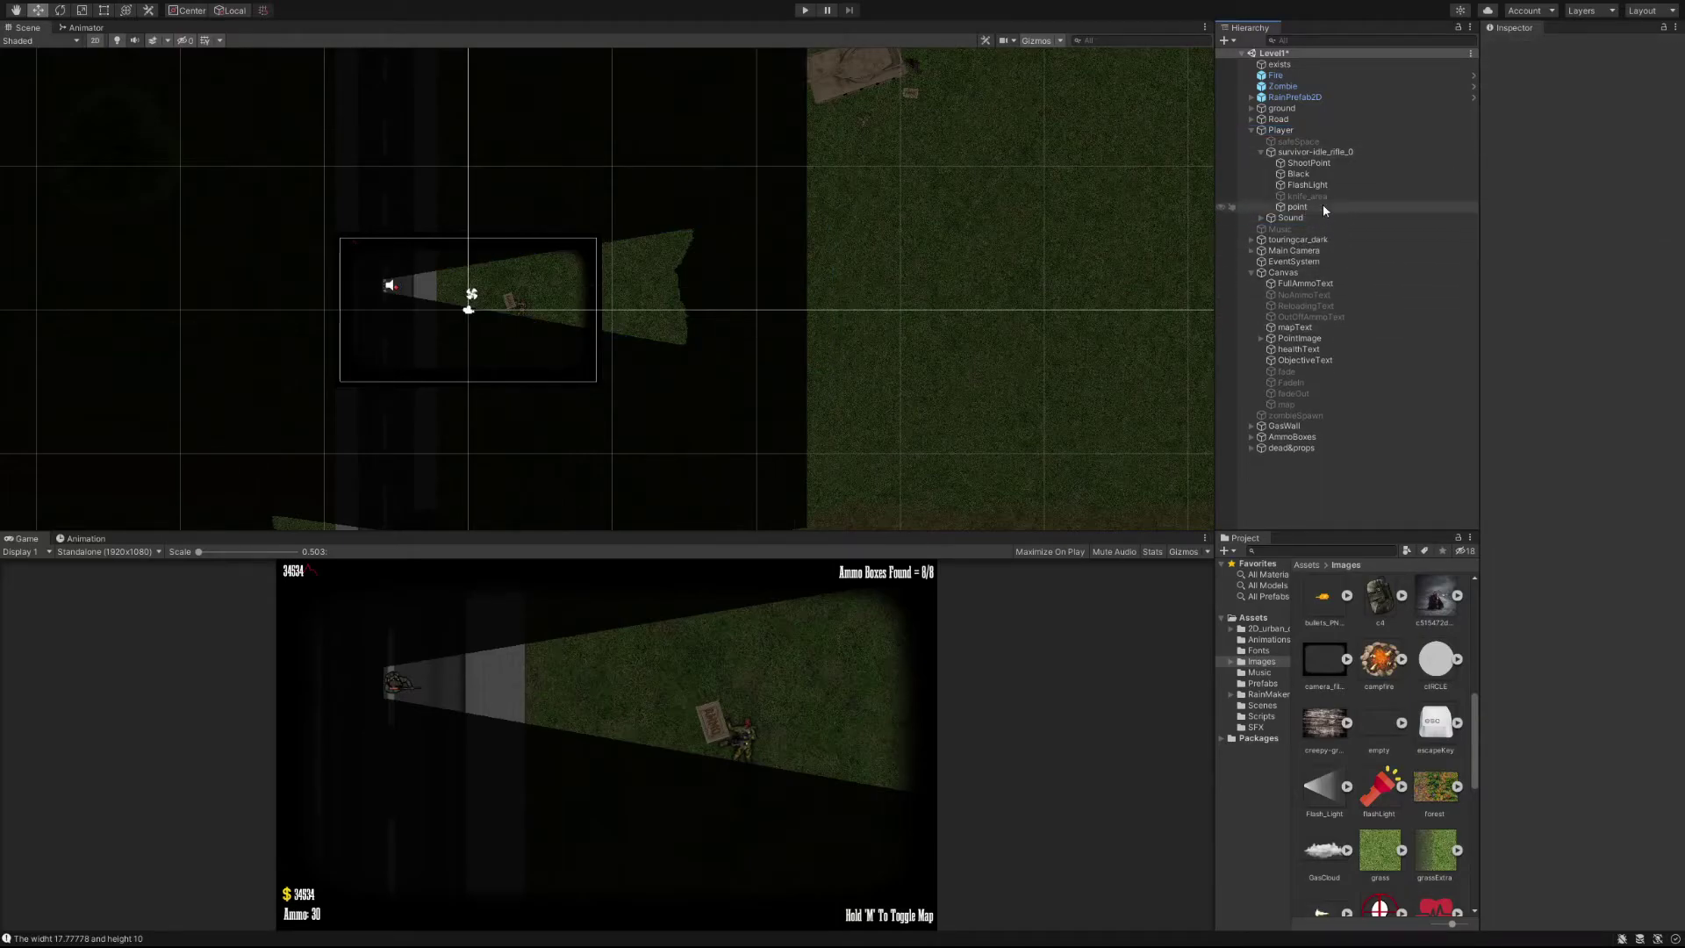
{"action": "left_click", "coordinate": [1318, 184]}
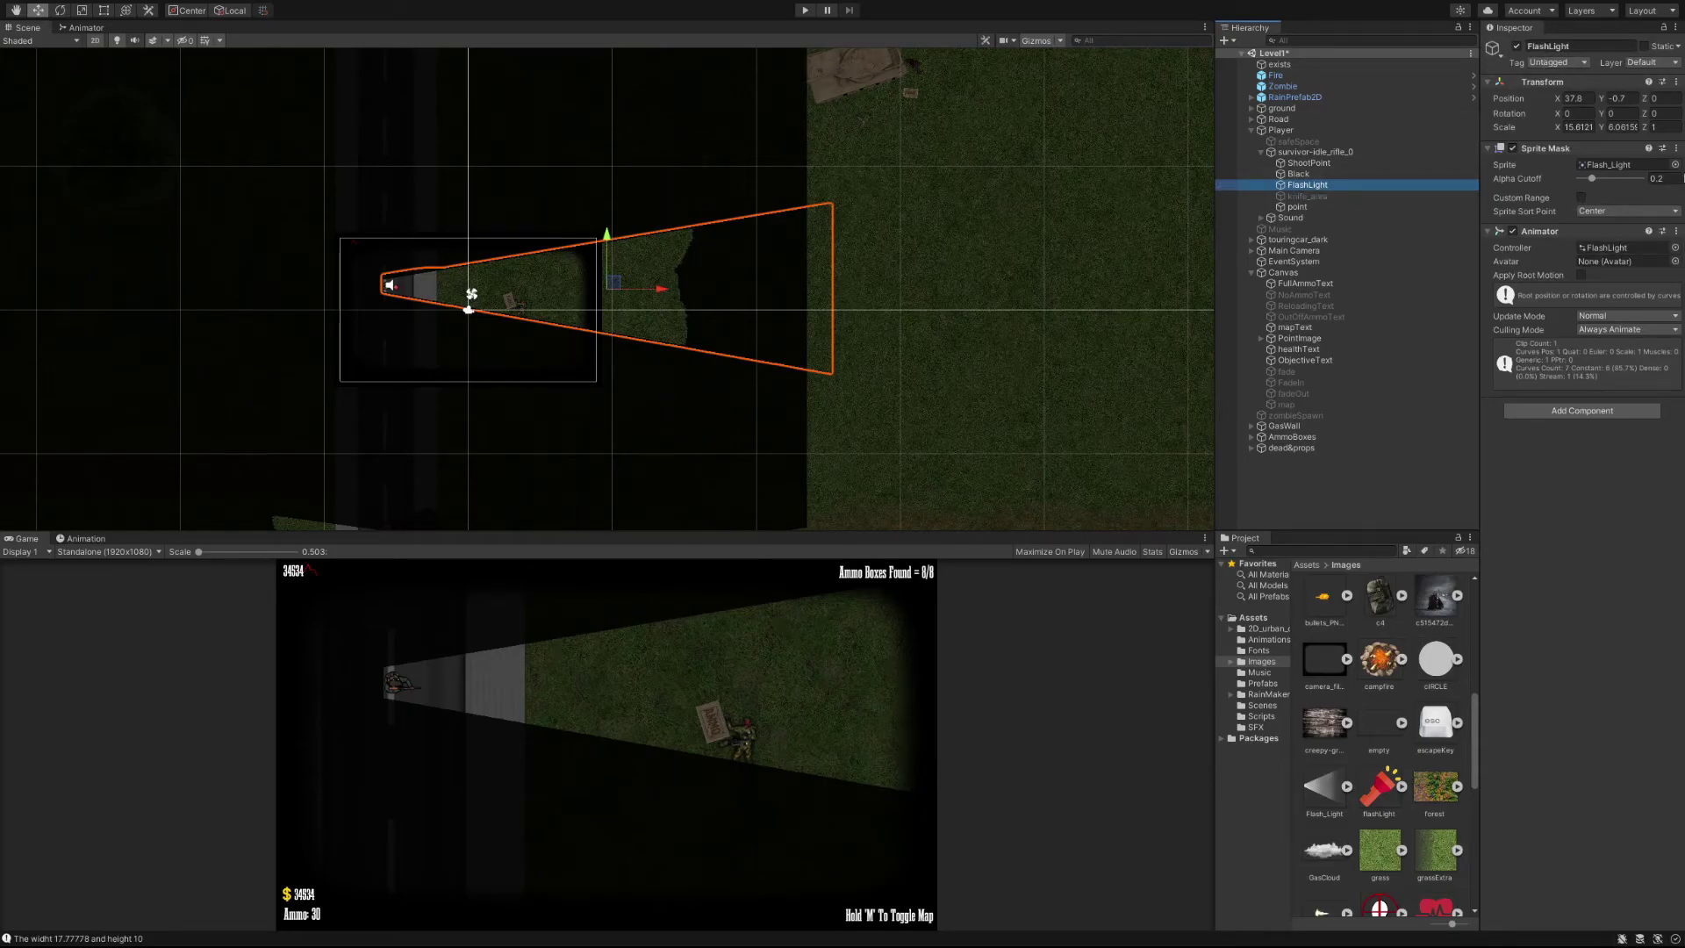
{"action": "left_click", "coordinate": [1656, 176]}
{"action": "left_click_drag", "start_coordinate": [1326, 806], "coordinate": [1623, 165]}
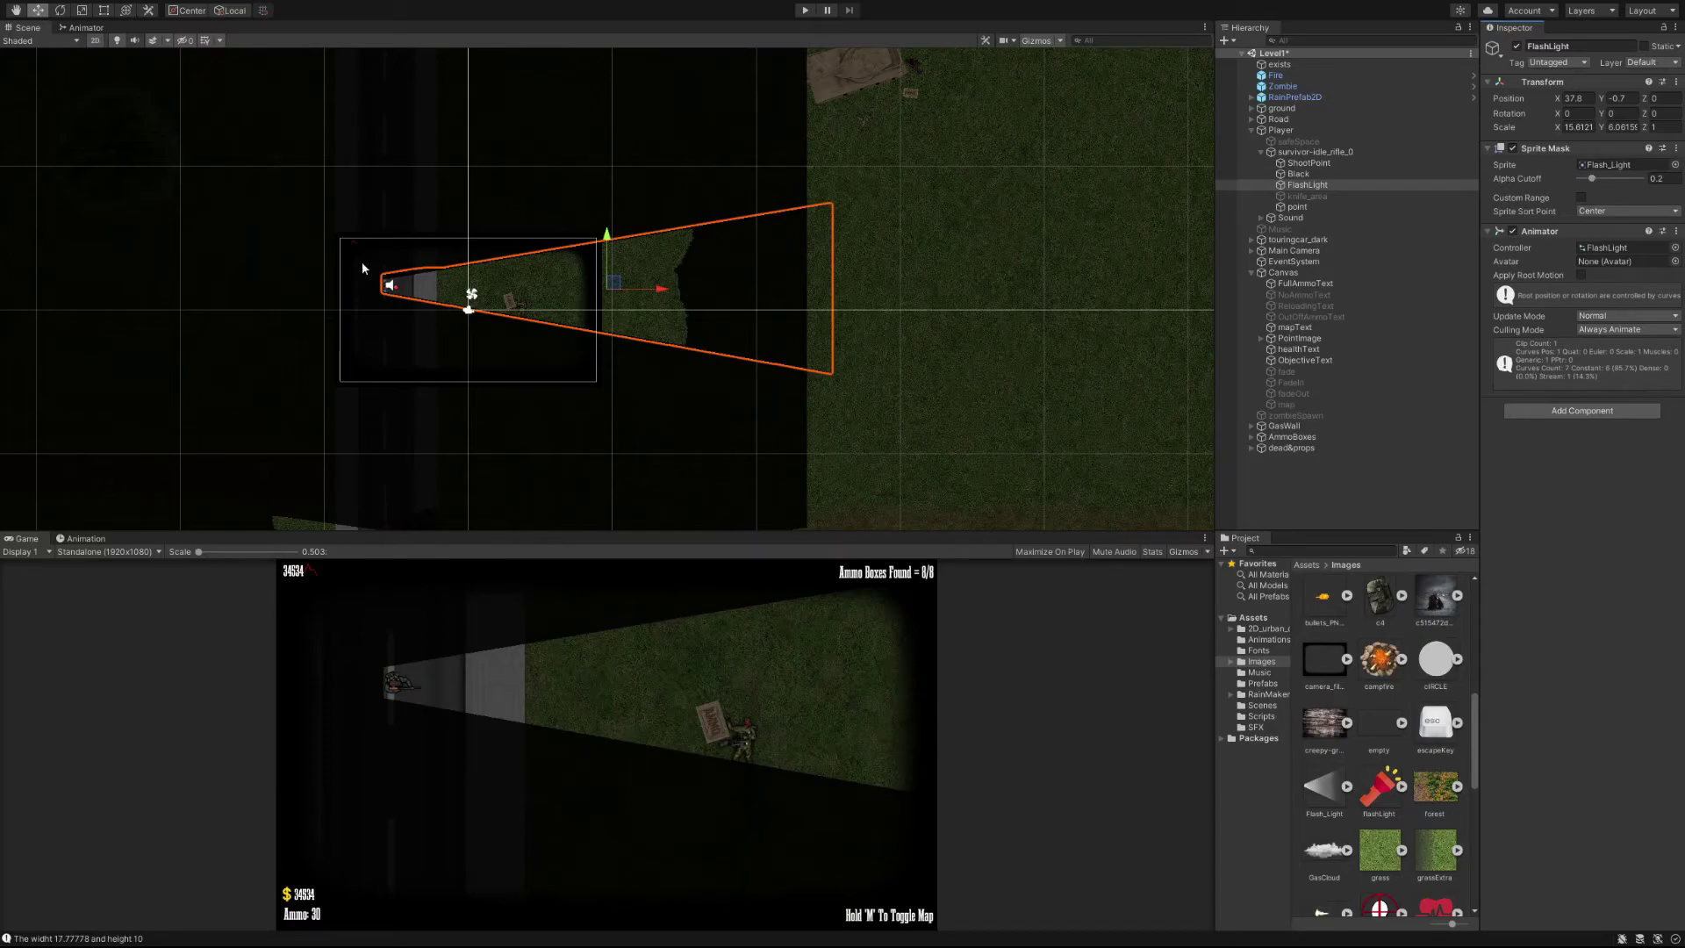
{"action": "left_click", "coordinate": [1325, 187]}
{"action": "scroll", "coordinate": [579, 297], "scroll_direction": "up", "scroll_amount": 5}
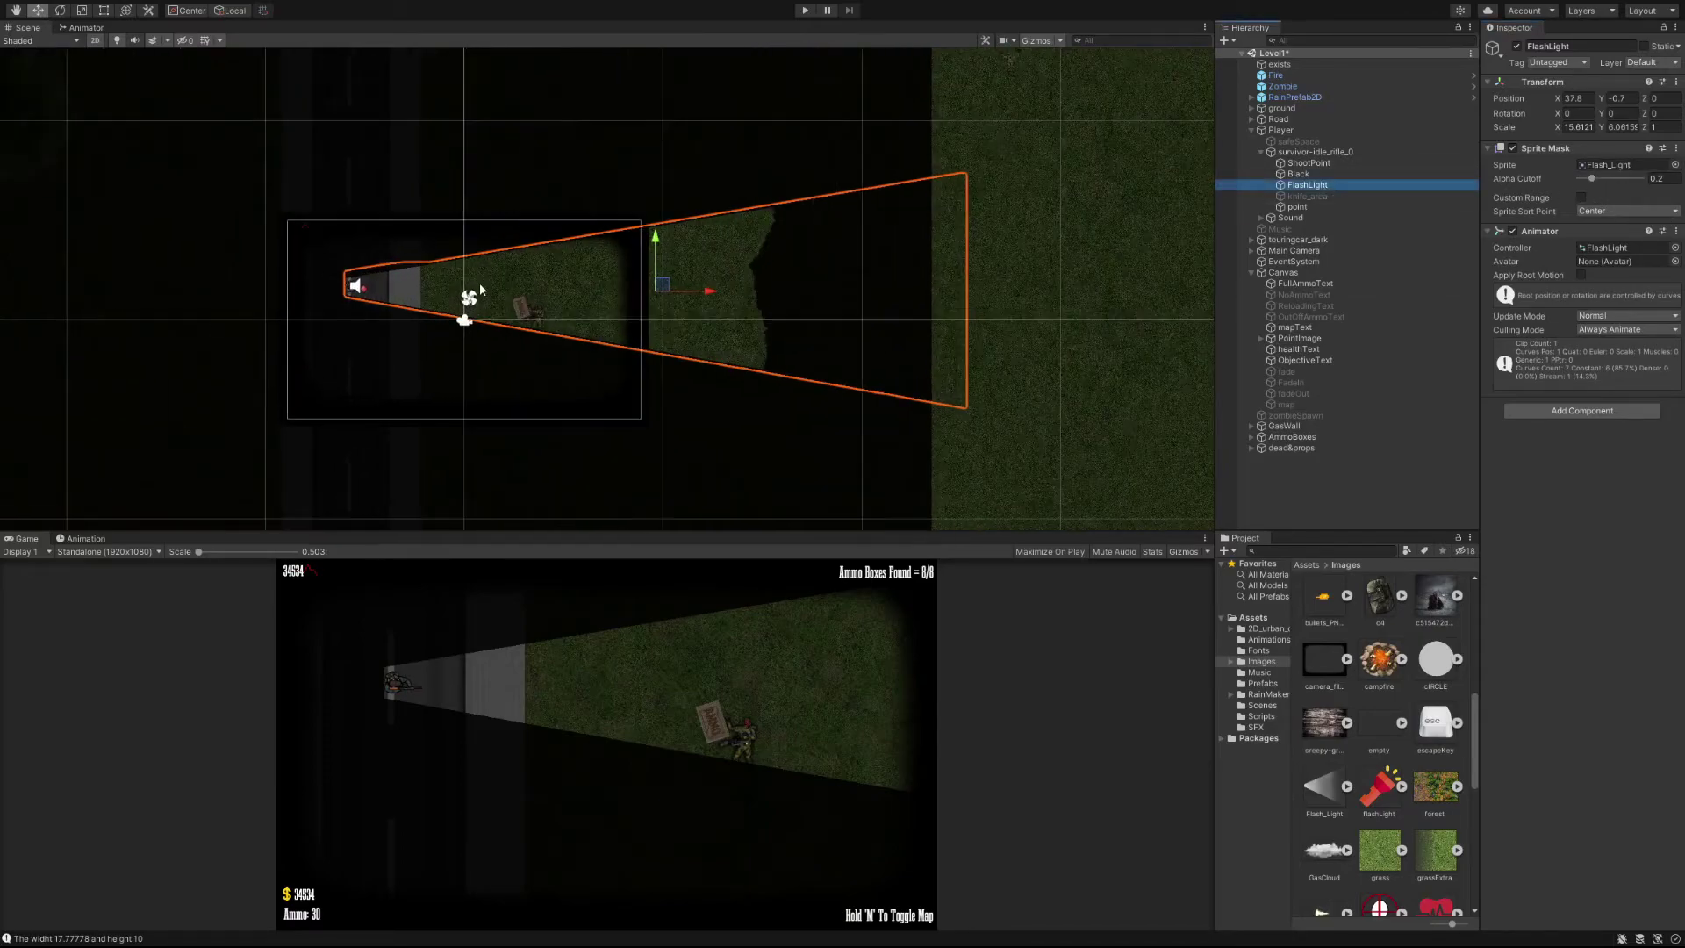
{"action": "scroll", "coordinate": [654, 295], "scroll_direction": "down", "scroll_amount": 1}
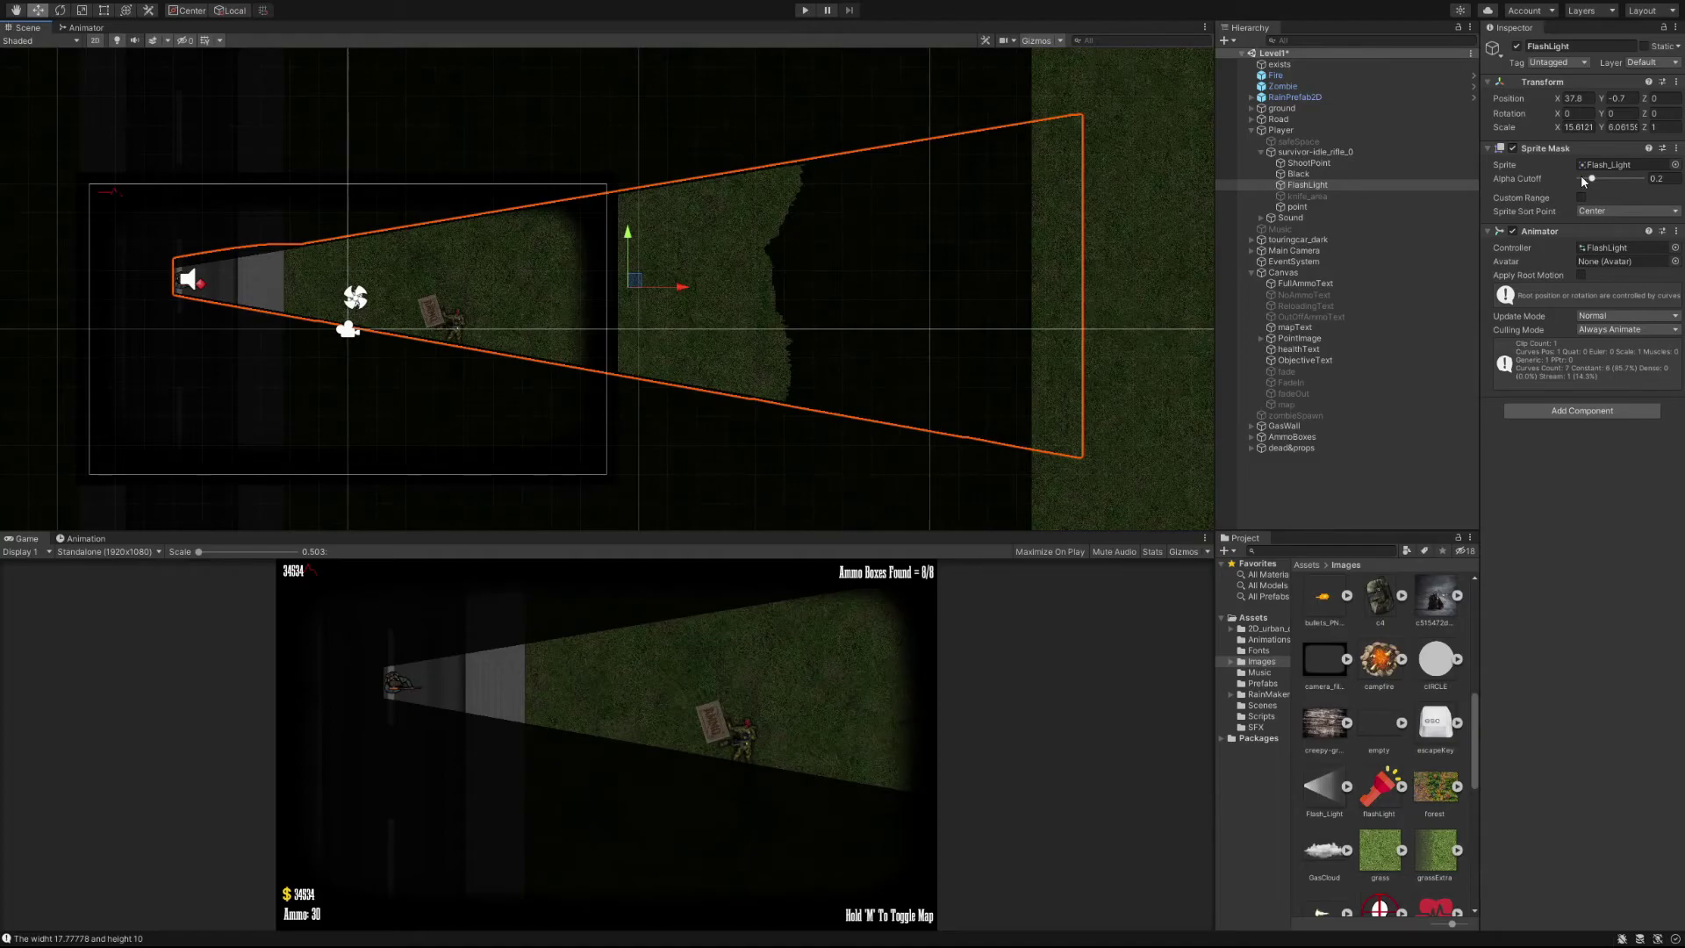
{"action": "mouse_move", "coordinate": [1589, 179]}
{"action": "left_mouse_down"}
{"action": "mouse_move", "coordinate": [1625, 190]}
{"action": "mouse_move", "coordinate": [1571, 183]}
{"action": "left_mouse_up"}
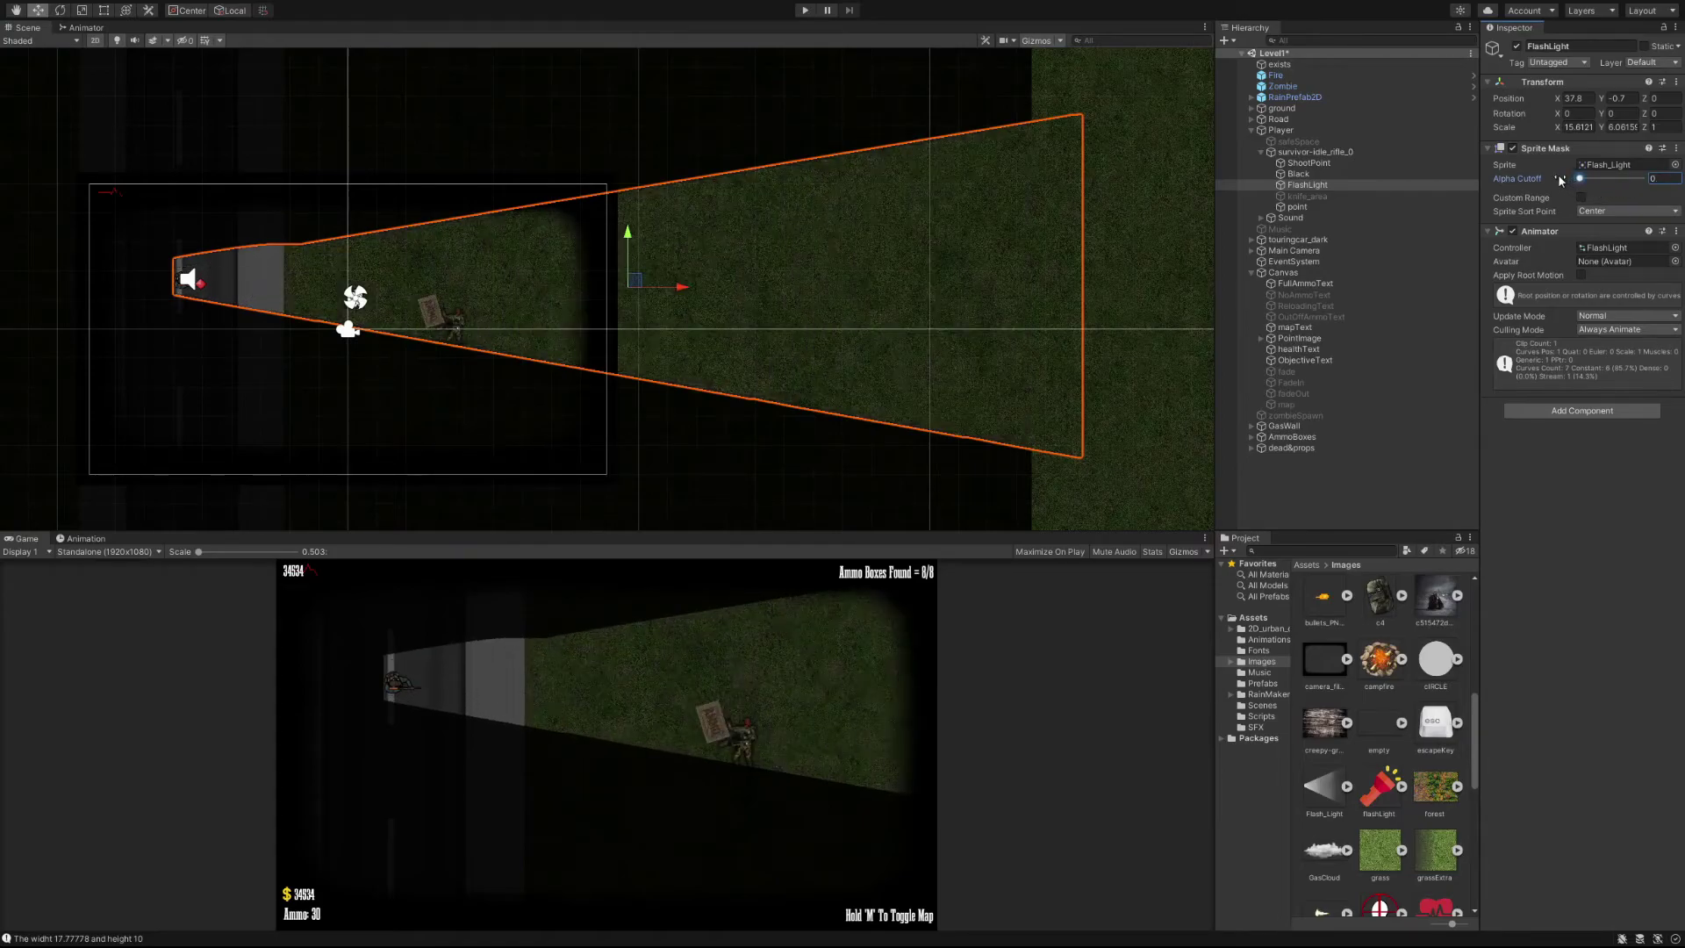
{"action": "left_click", "coordinate": [1663, 179]}
{"action": "type", "text": "0.2"}
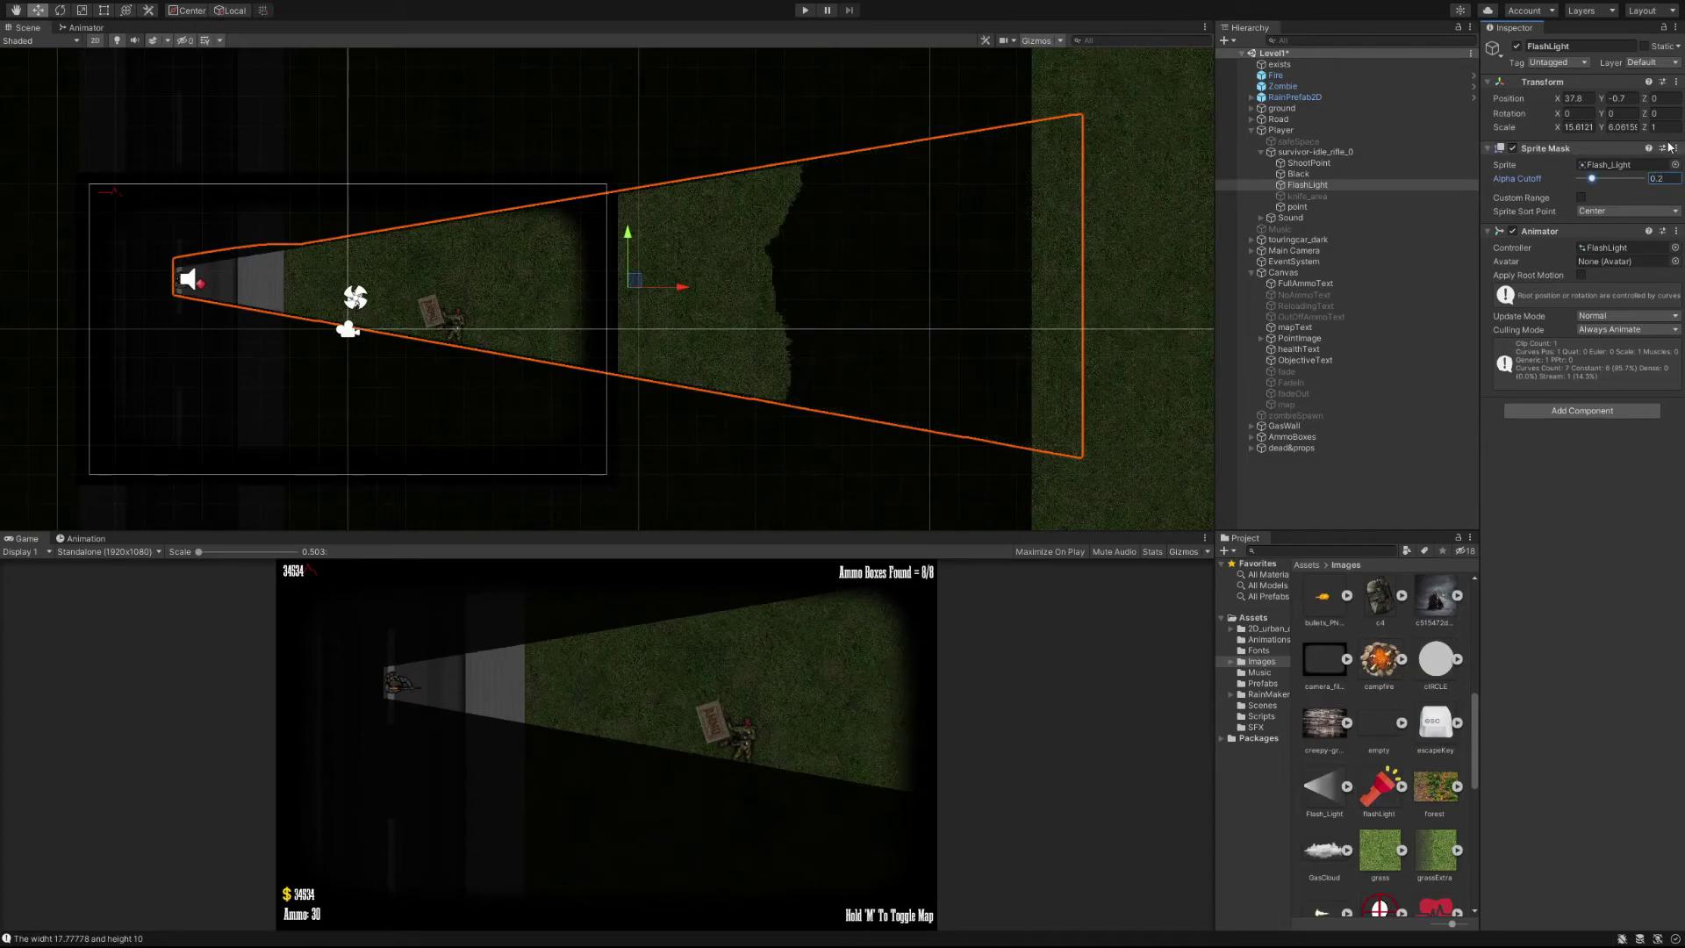
{"action": "left_click", "coordinate": [1581, 198]}
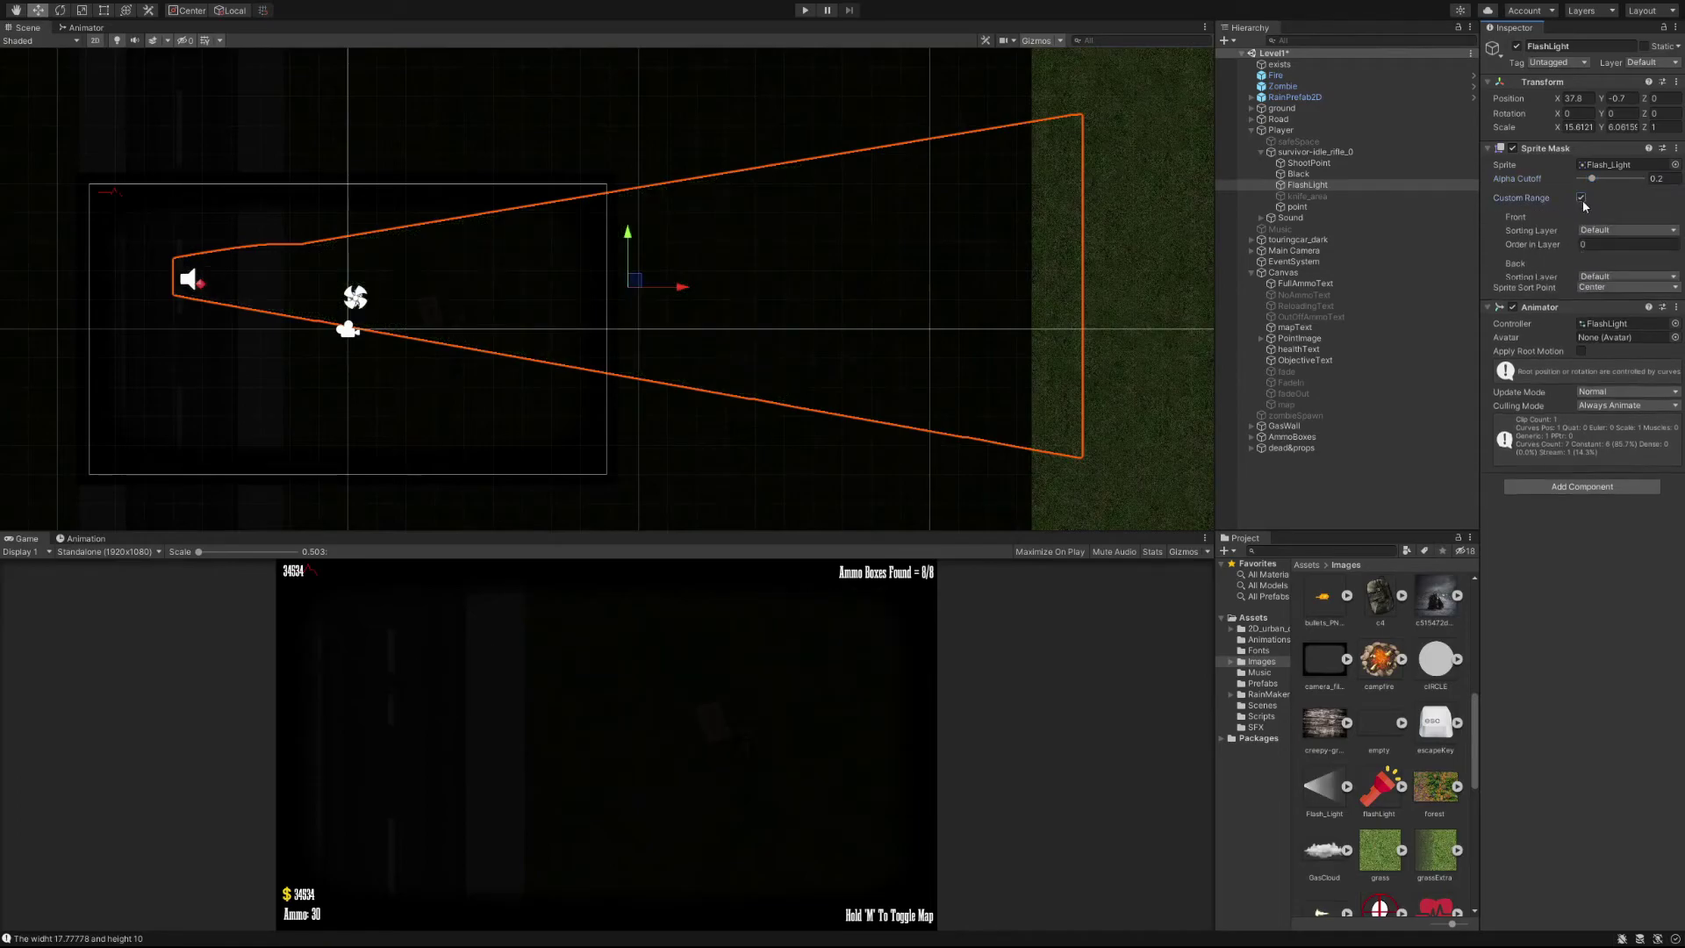
{"action": "left_click", "coordinate": [1581, 199]}
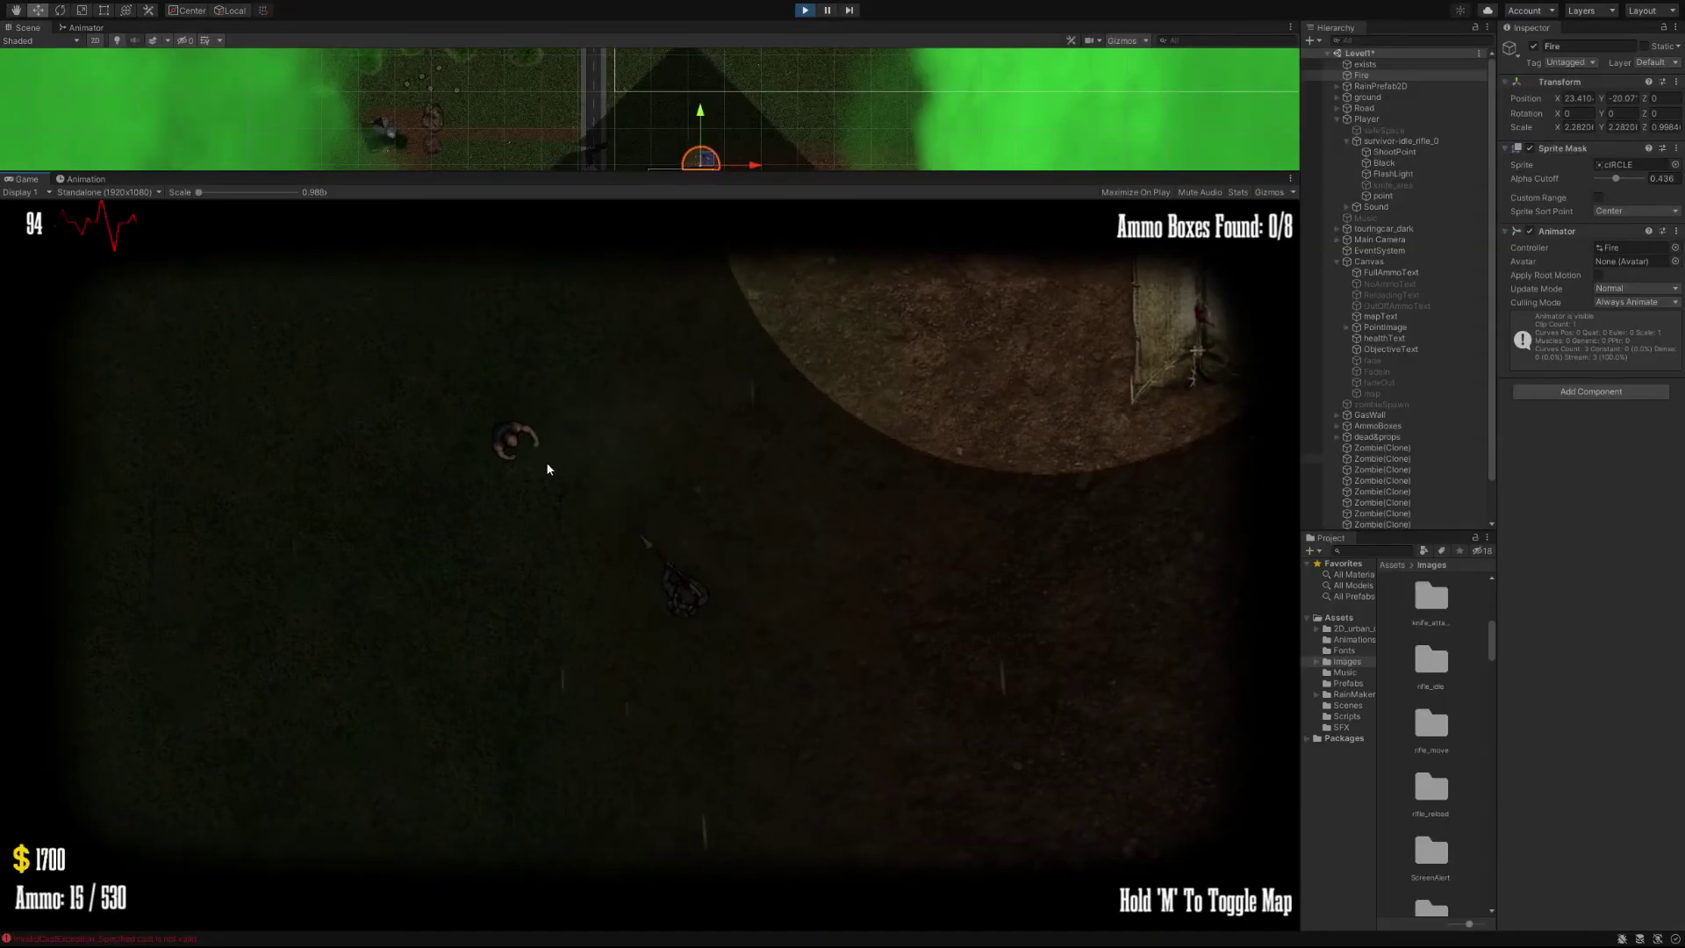
{"action": "left_click", "coordinate": [515, 459]}
{"action": "left_click", "coordinate": [515, 459]}
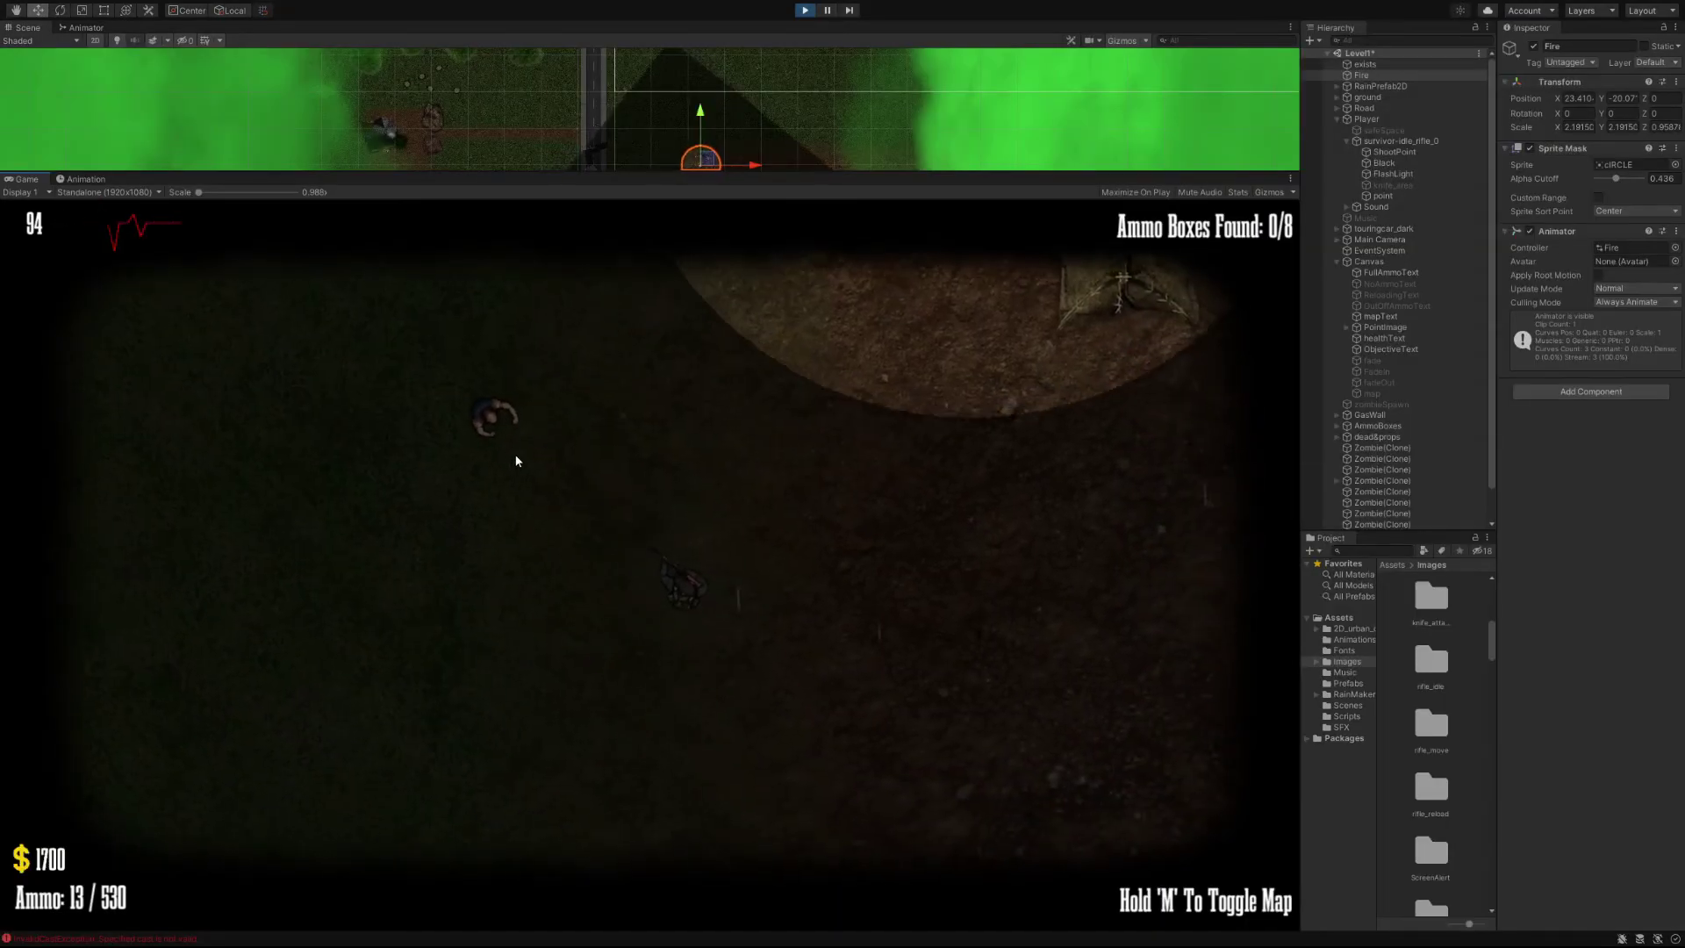
{"action": "left_click", "coordinate": [474, 492]}
{"action": "left_click", "coordinate": [421, 527]}
{"action": "left_click", "coordinate": [421, 528]}
{"action": "key", "text": "r"}
{"action": "key", "text": "w"}
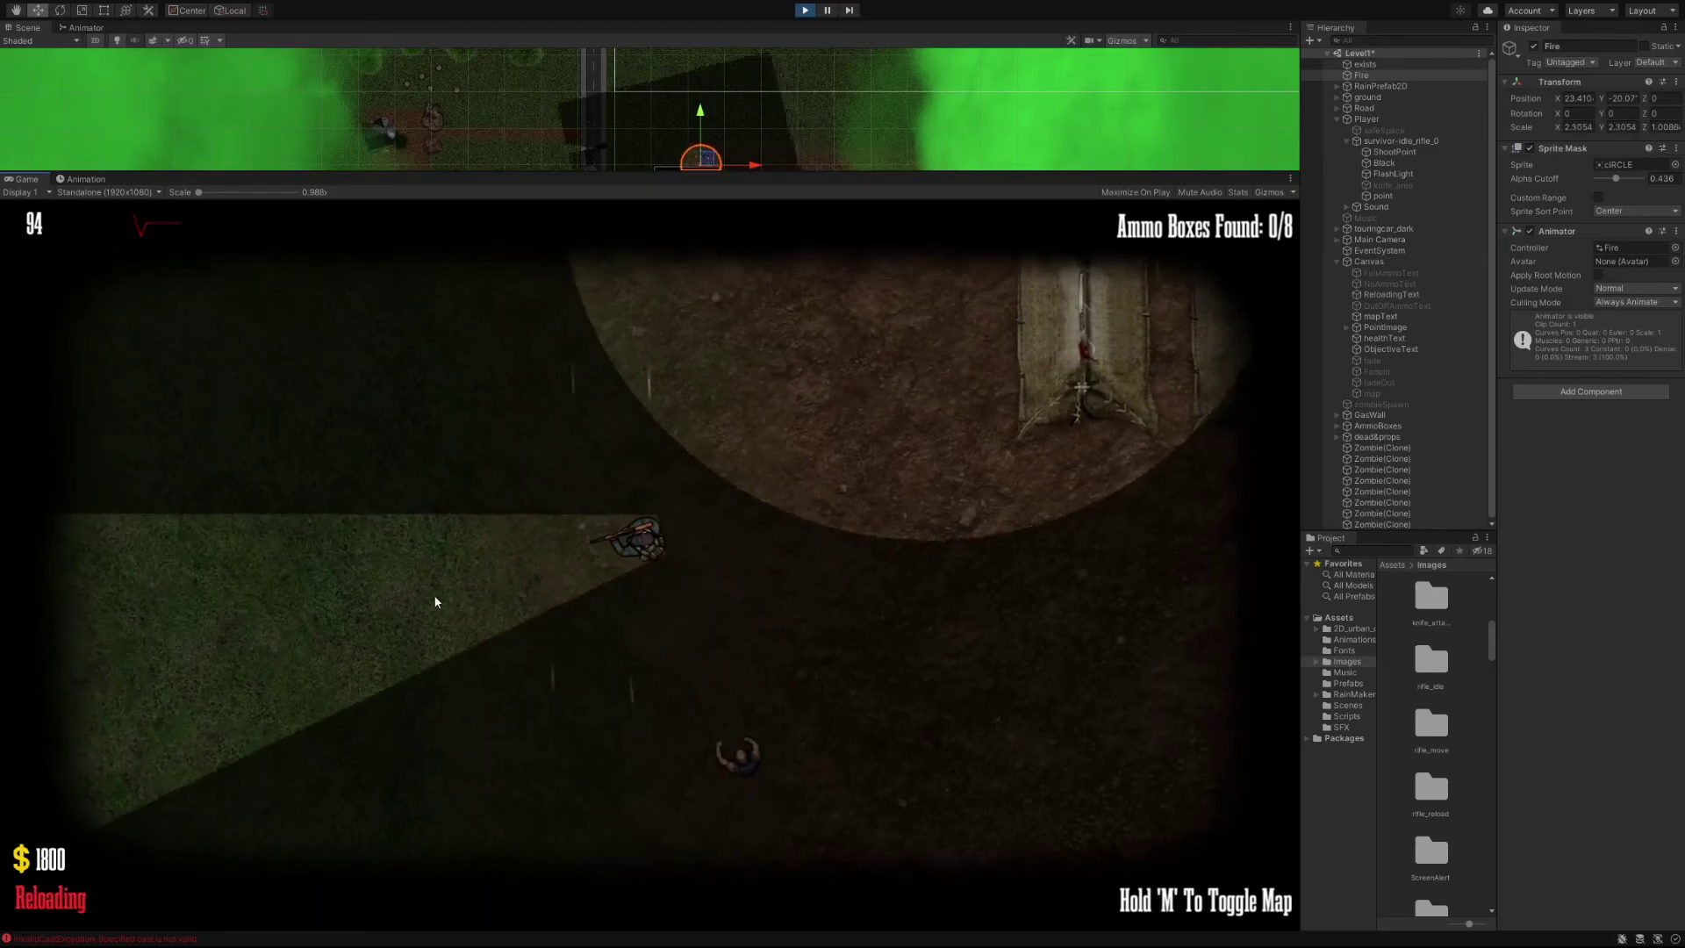
{"action": "left_click", "coordinate": [941, 748]}
{"action": "key", "text": "r"}
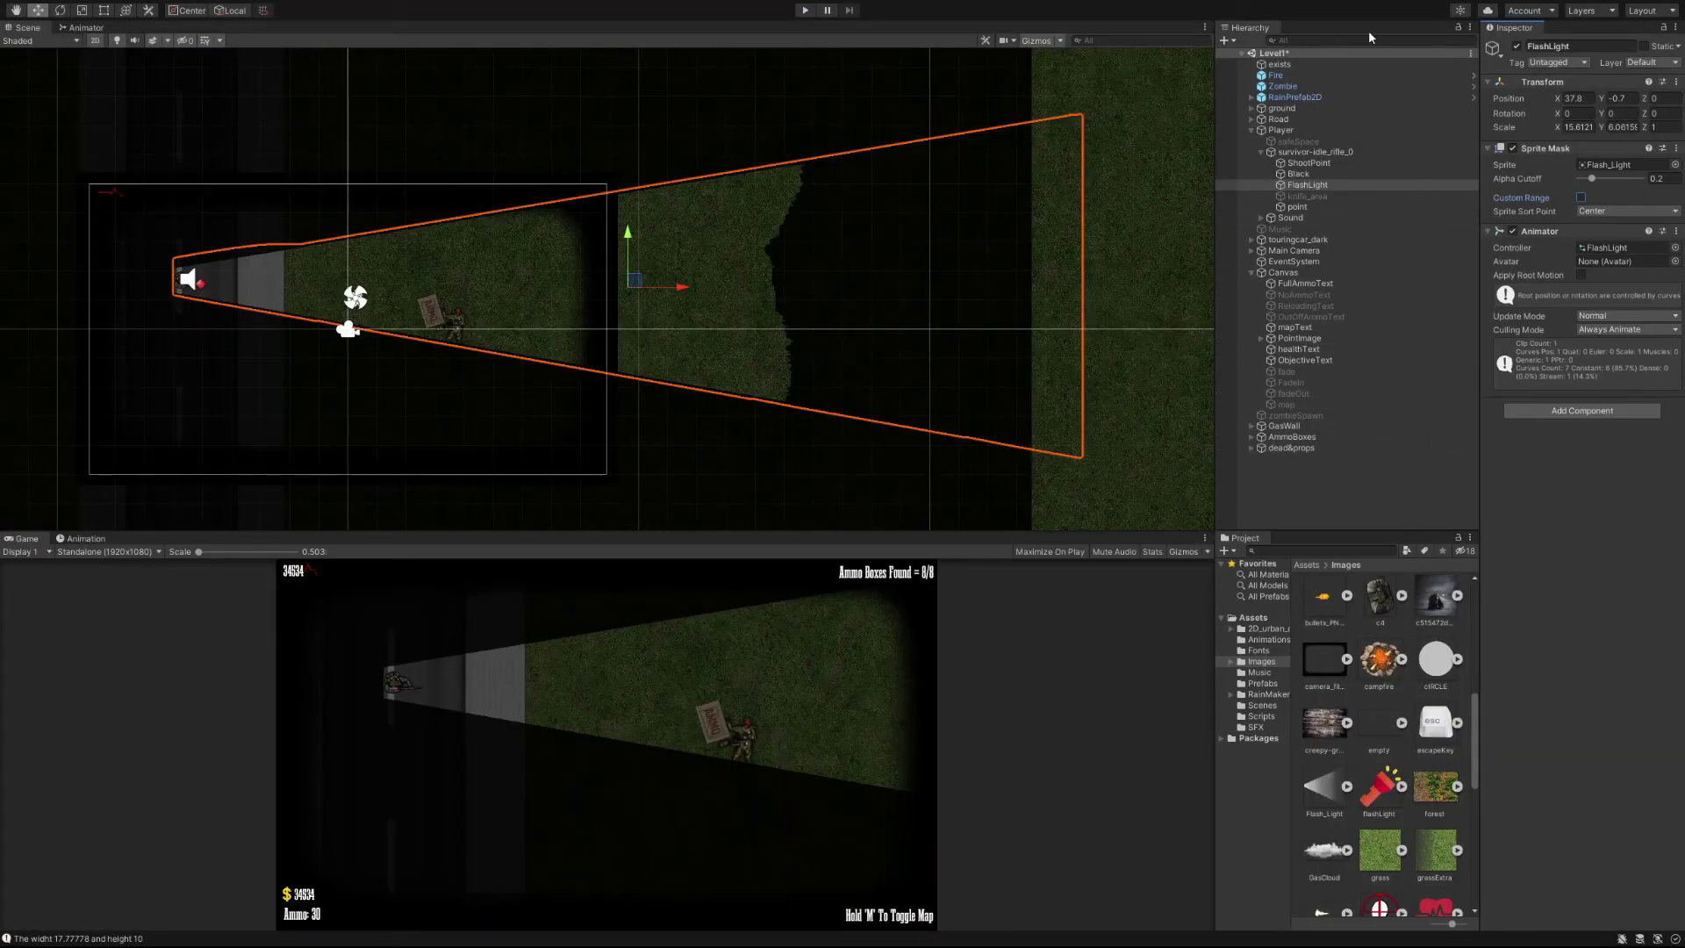
- Frame the Fire object and pan to its CIRCLE-mask lit circle on the darkened road
{"action": "double_click", "coordinate": [1297, 77]}
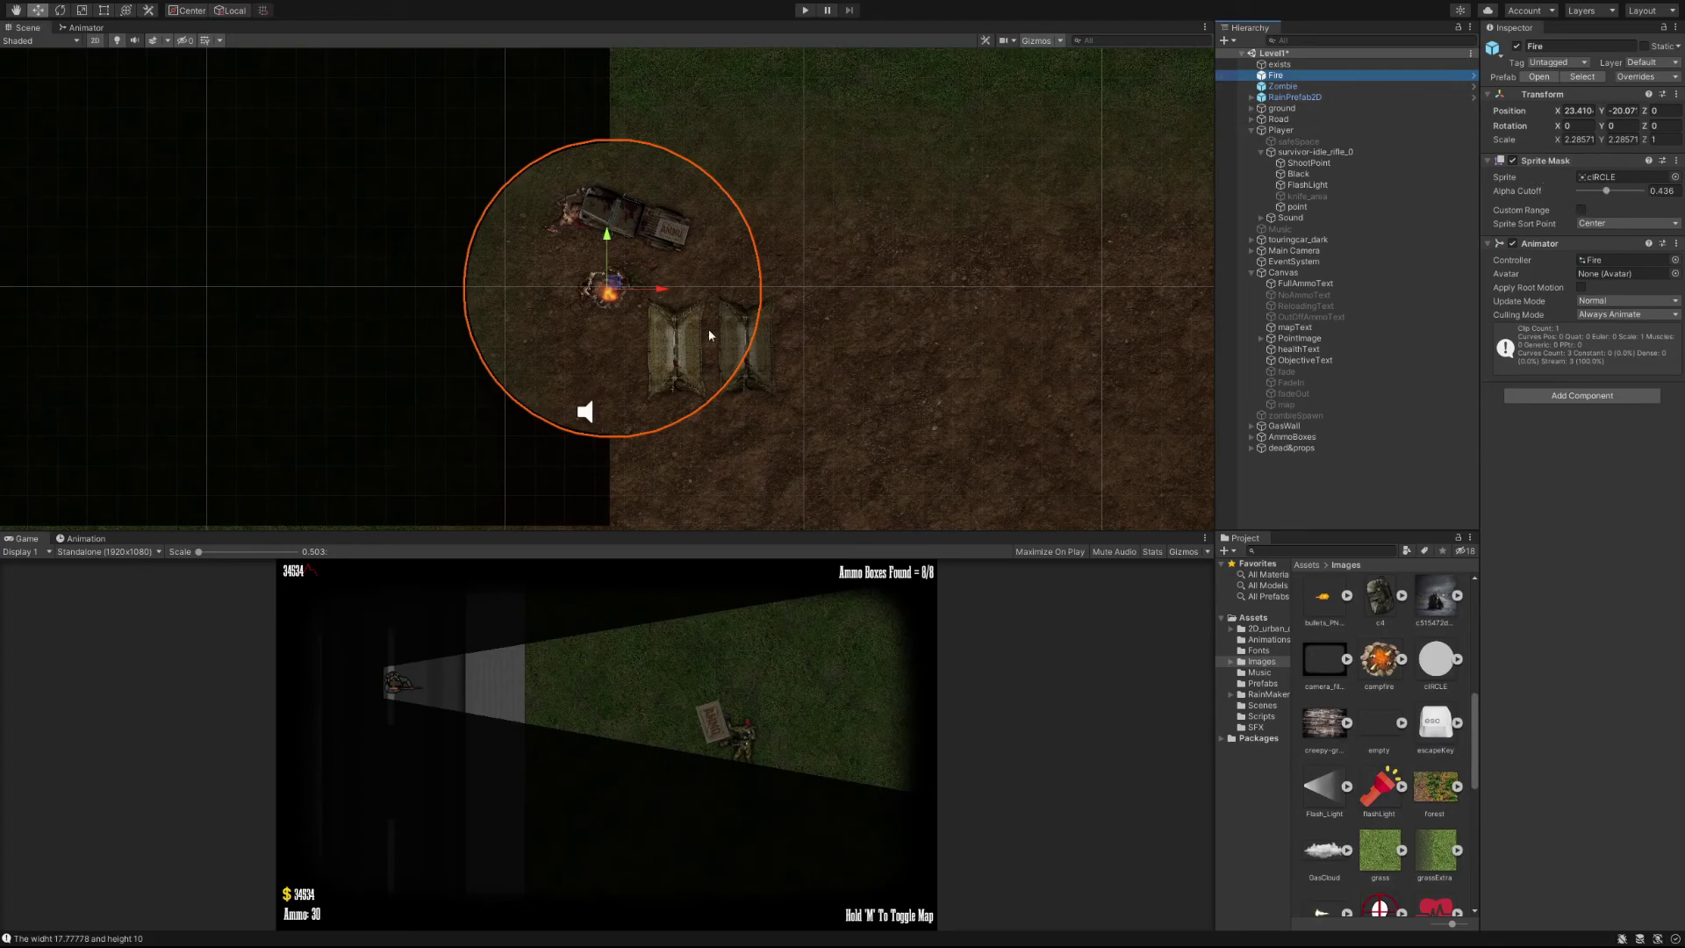
{"action": "scroll", "coordinate": [766, 383], "scroll_direction": "down", "scroll_amount": 4}
{"action": "scroll", "coordinate": [734, 365], "scroll_direction": "up", "scroll_amount": 2}
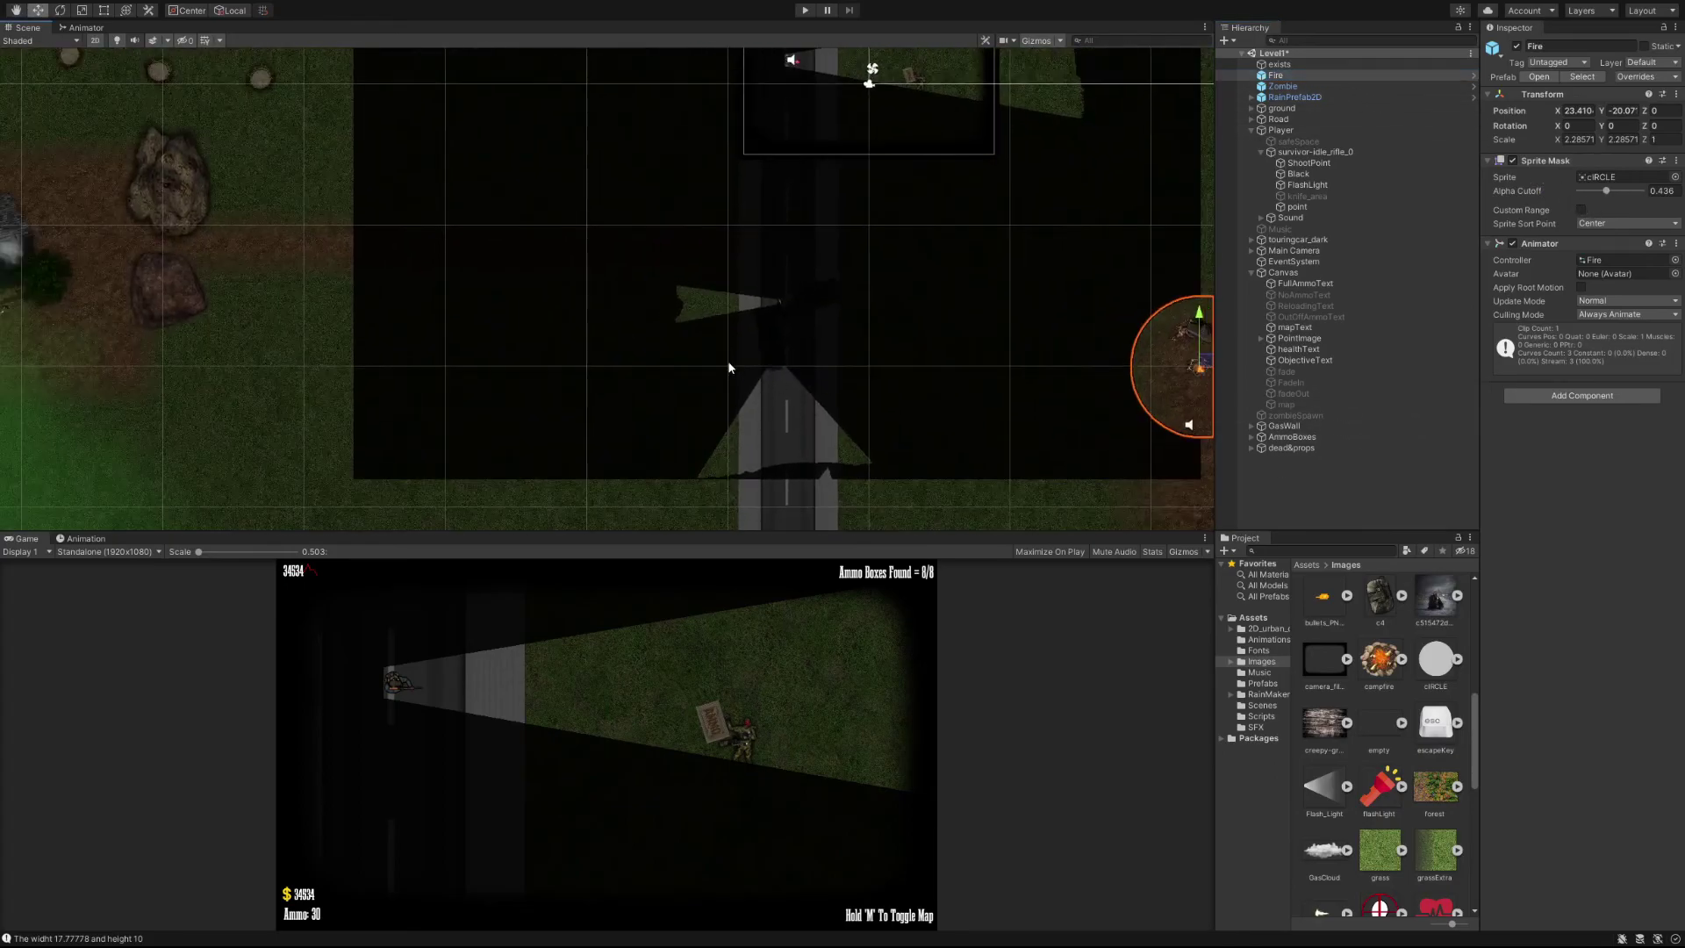
{"action": "scroll", "coordinate": [817, 439], "scroll_direction": "down", "scroll_amount": 2}
{"action": "middle_click_drag", "start_coordinate": [771, 360], "coordinate": [630, 479]}
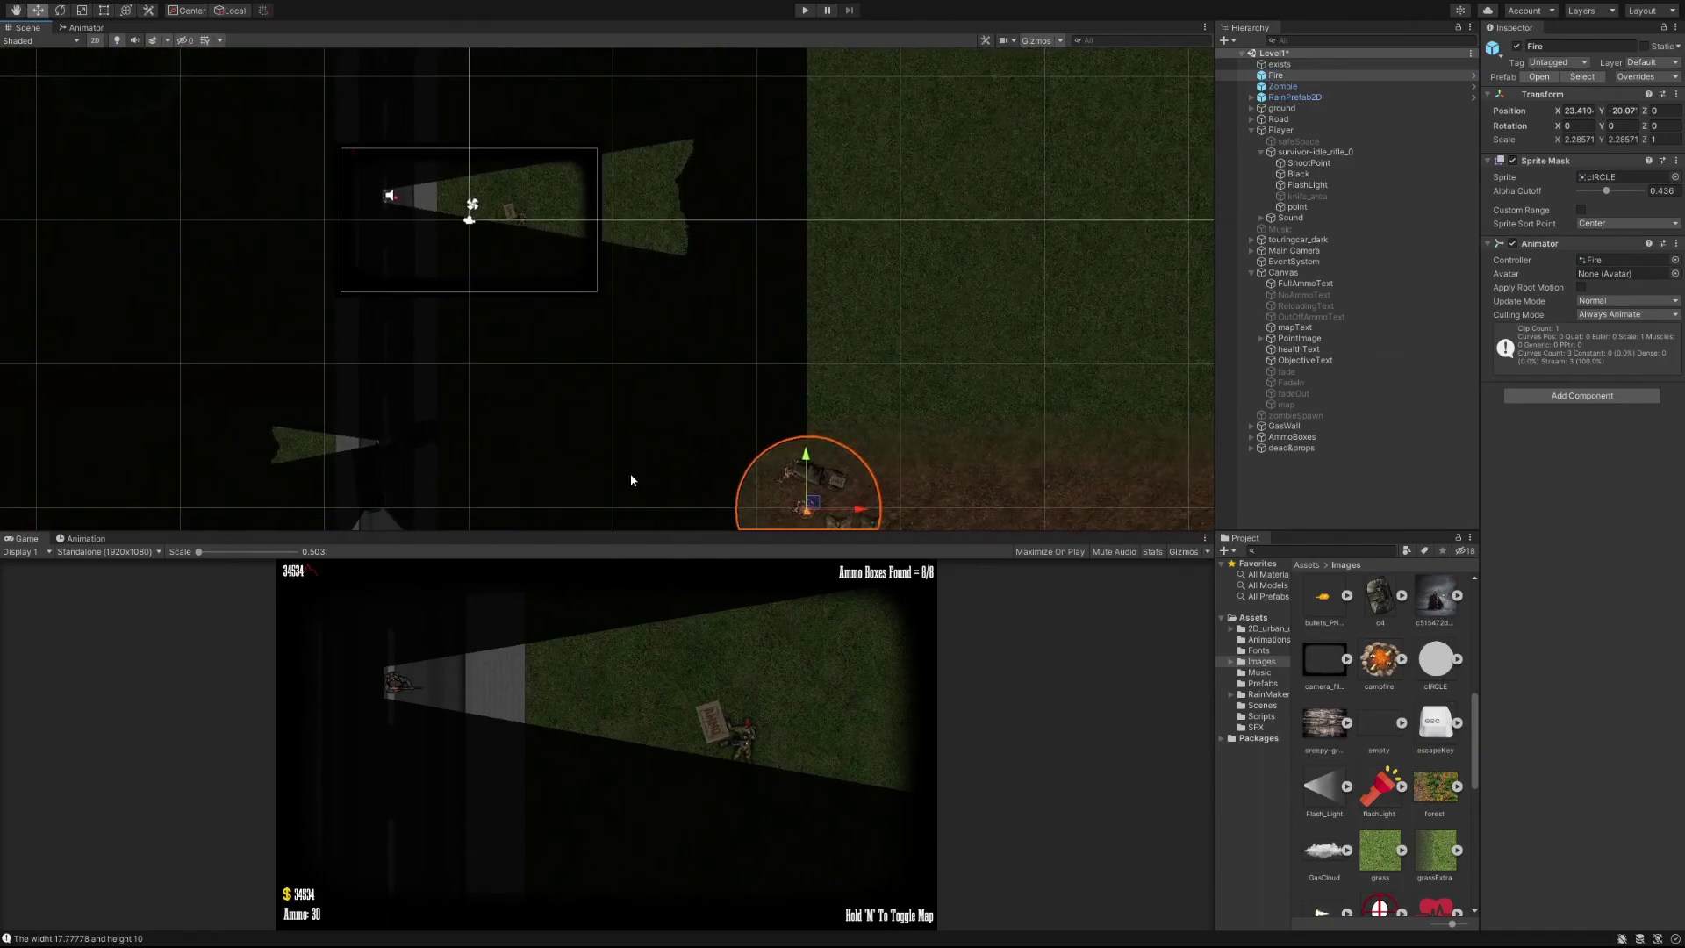